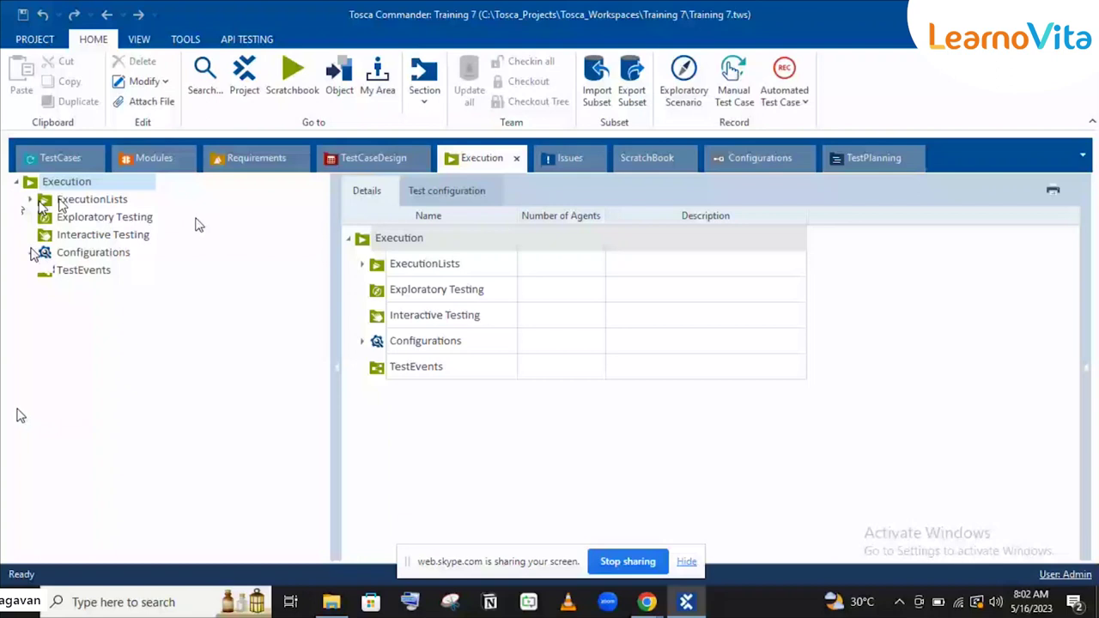
- Create a new execution list named Login inside the ExecutionLists folder
double_click(86, 200)
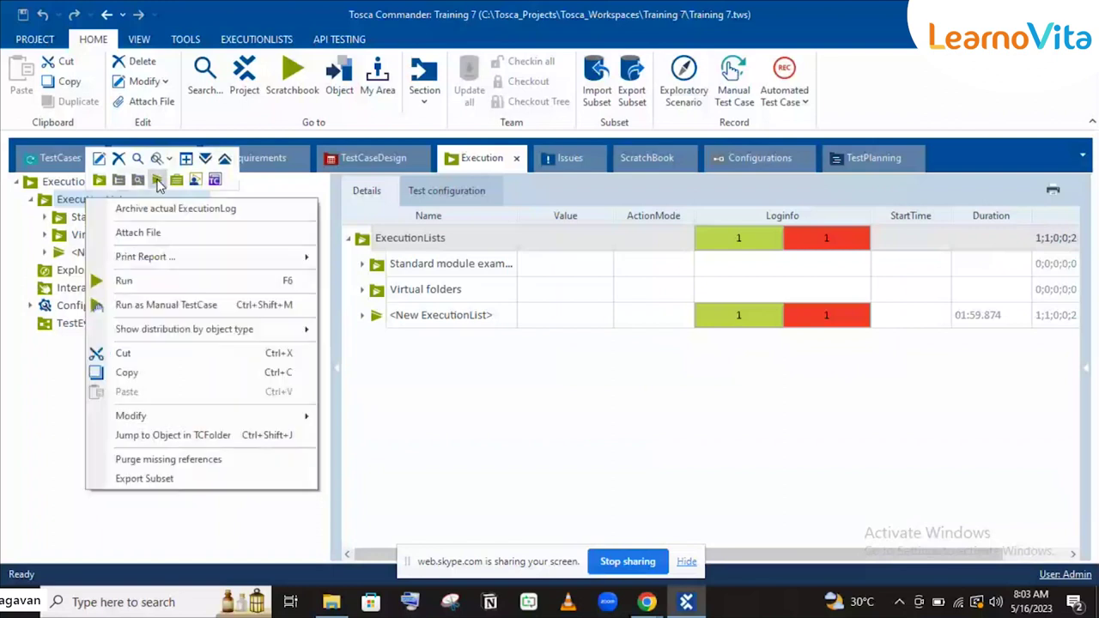
left_click(158, 181)
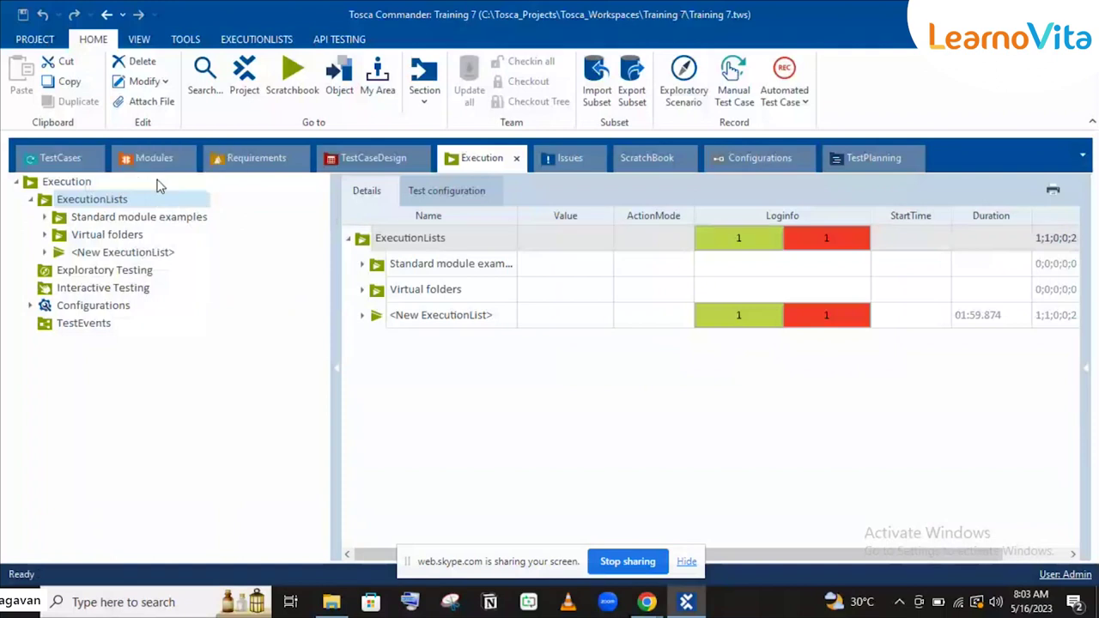
key("ctrl+n")
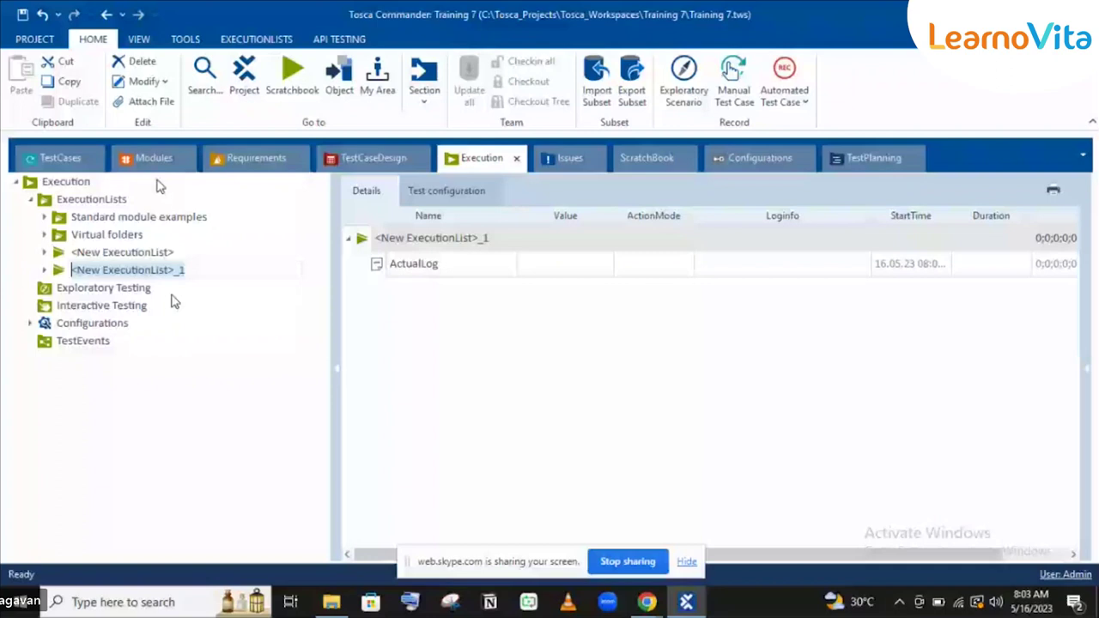
type("Login")
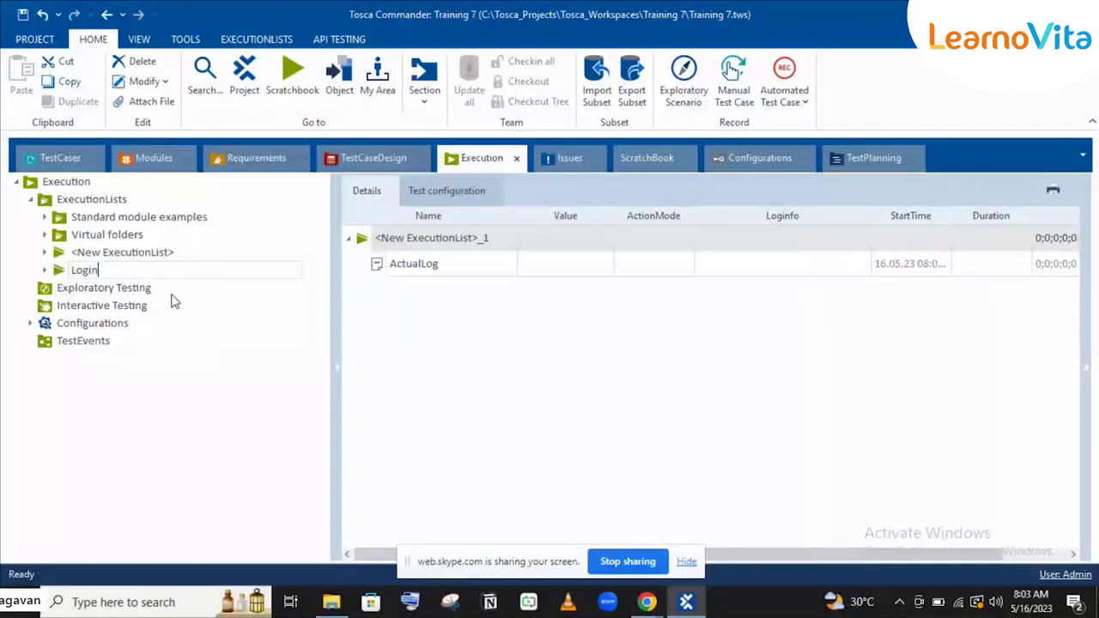
key("Return")
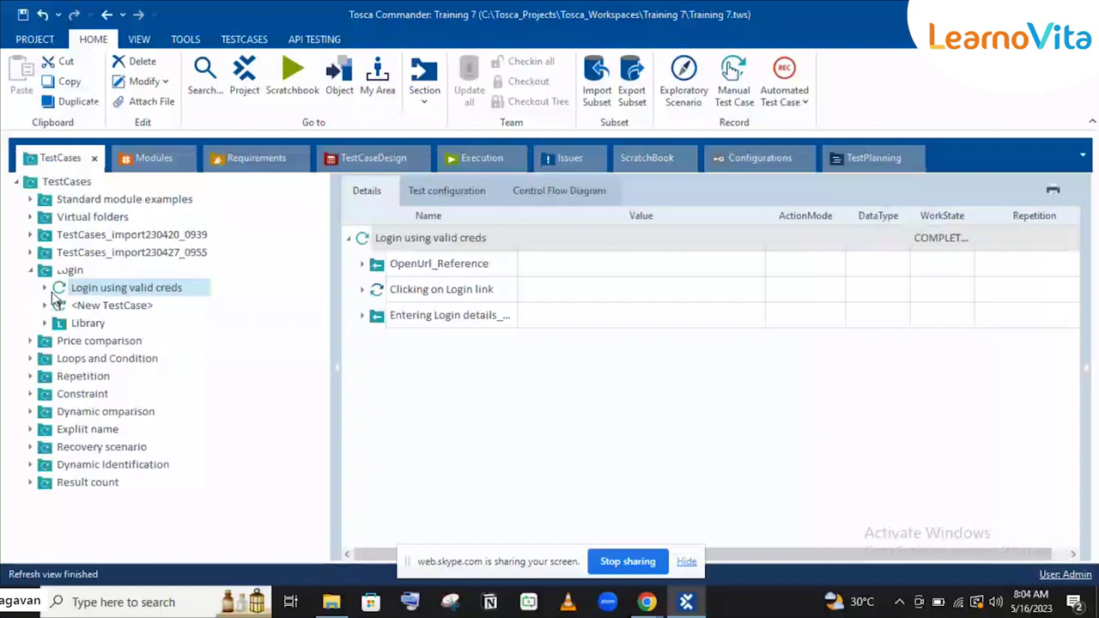
- Add the "Login using valid creds" test case to the Login and <New ExecutionList>_1 execution lists
left_click_drag(53, 299, 82, 204)
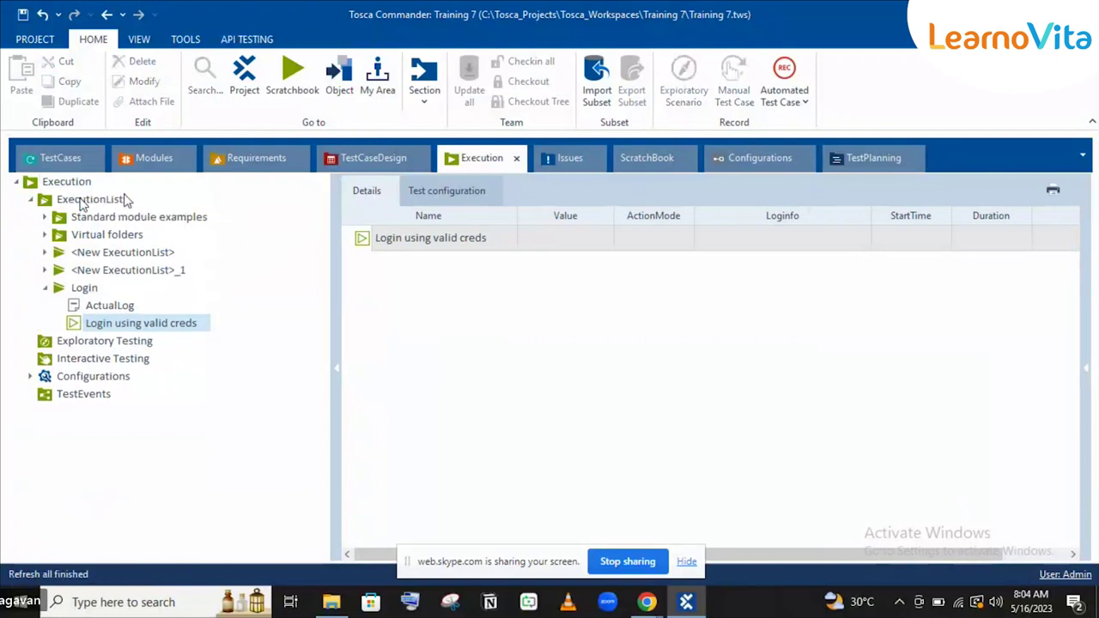
left_click(122, 272)
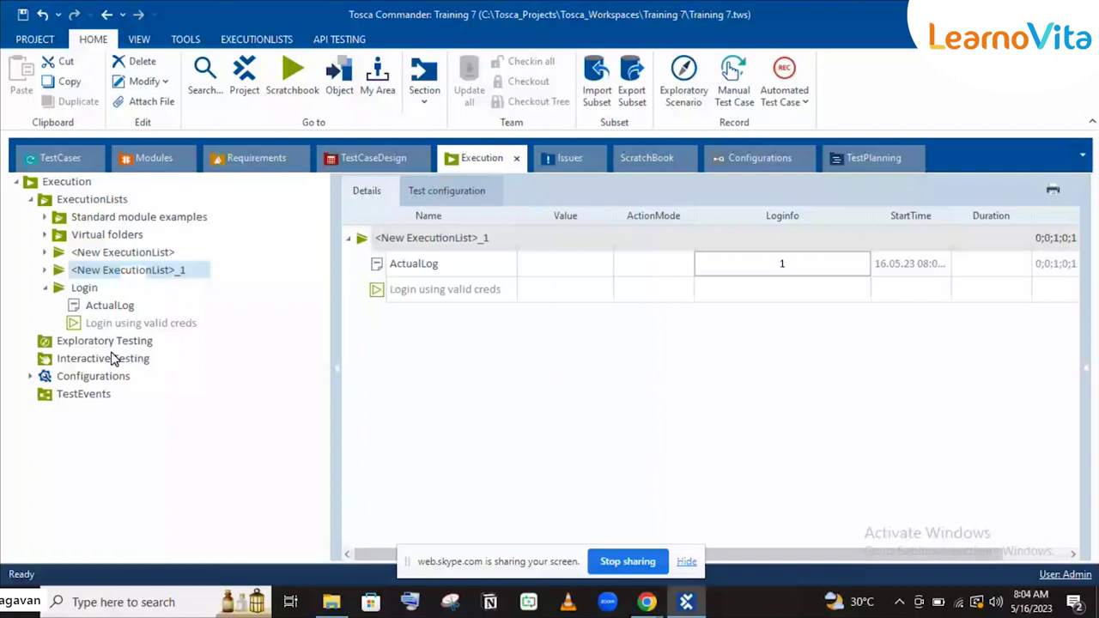
- Add the whole Price comparison test case folder to the Login execution list
key("ctrl+j")
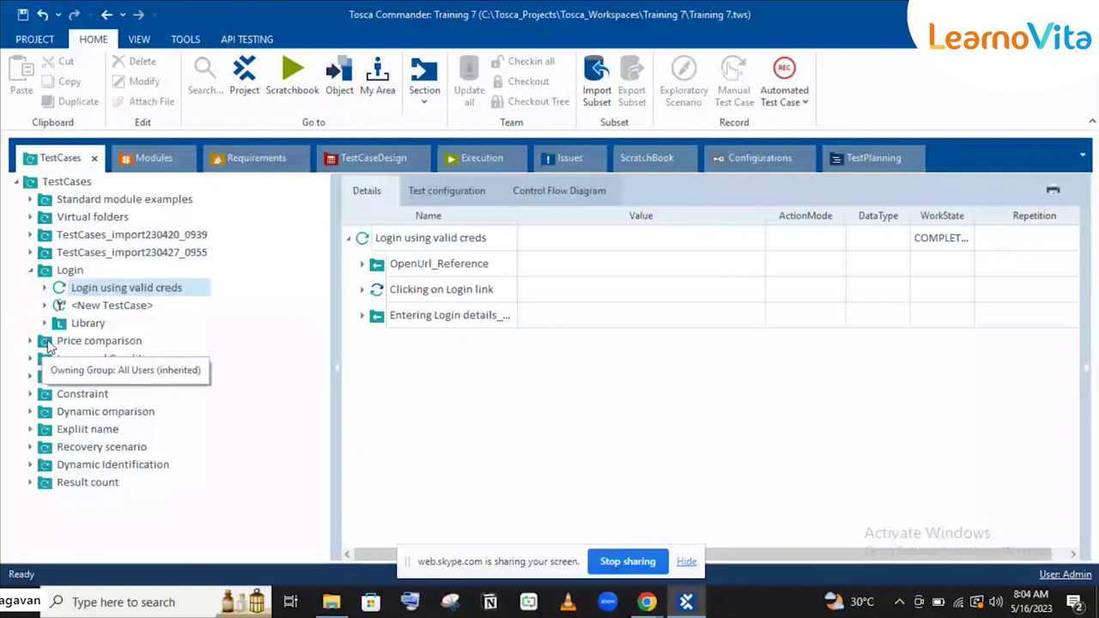
left_click(30, 270)
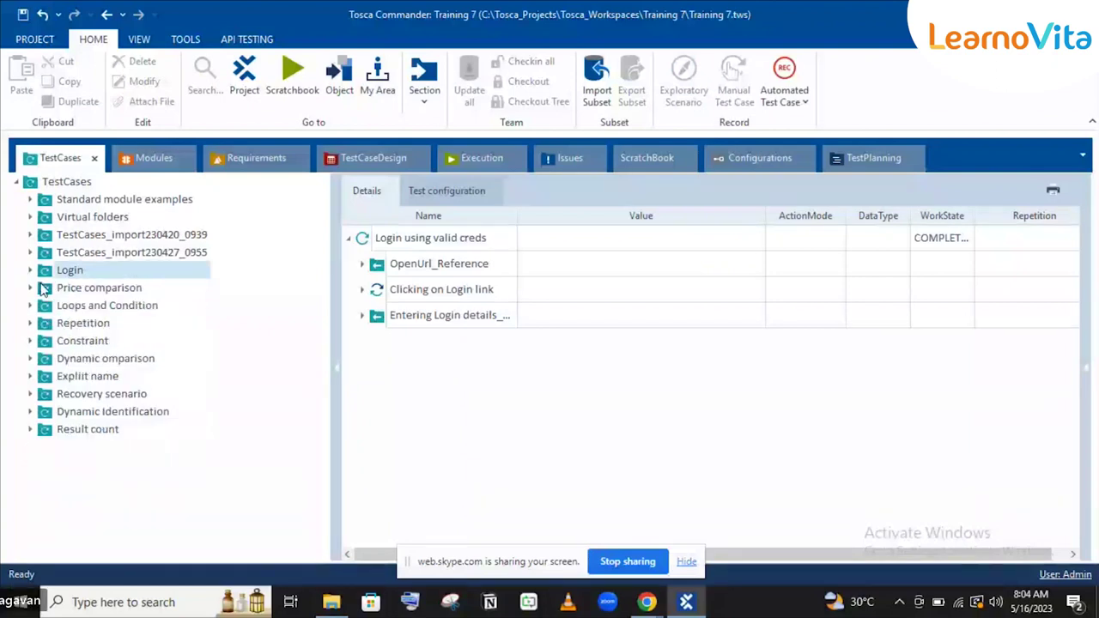
left_click(47, 292)
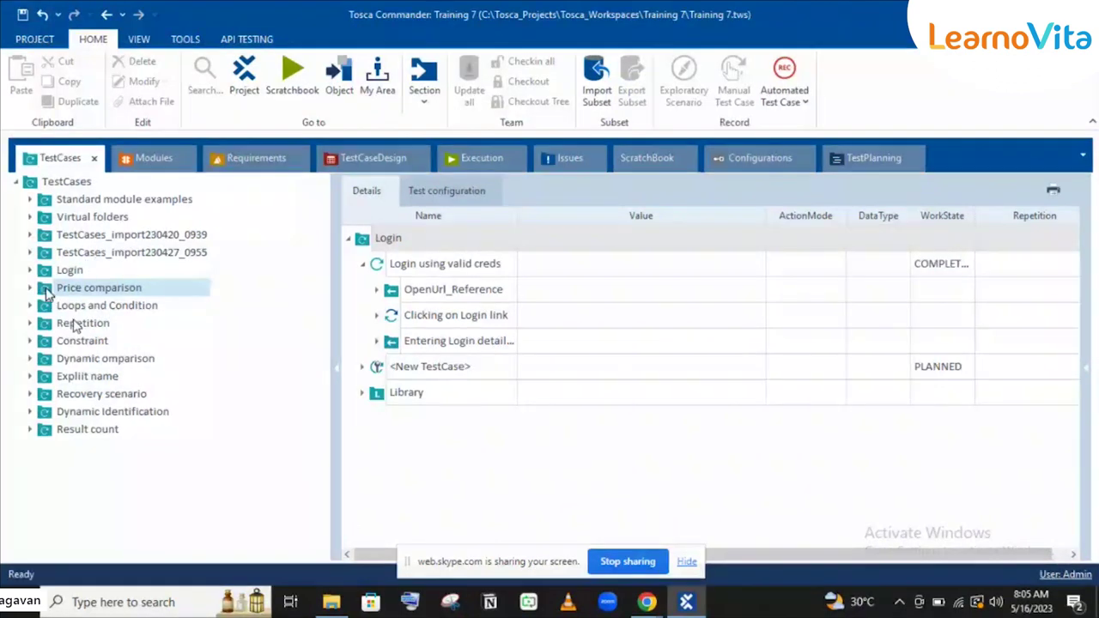
left_click(59, 290)
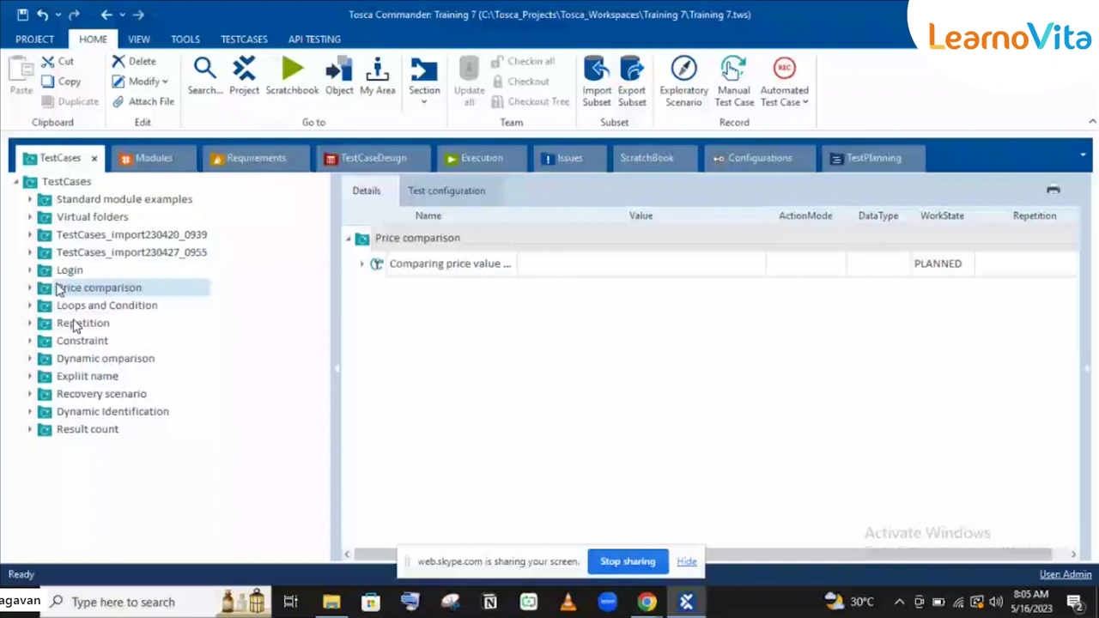
left_click_drag(58, 289, 83, 336)
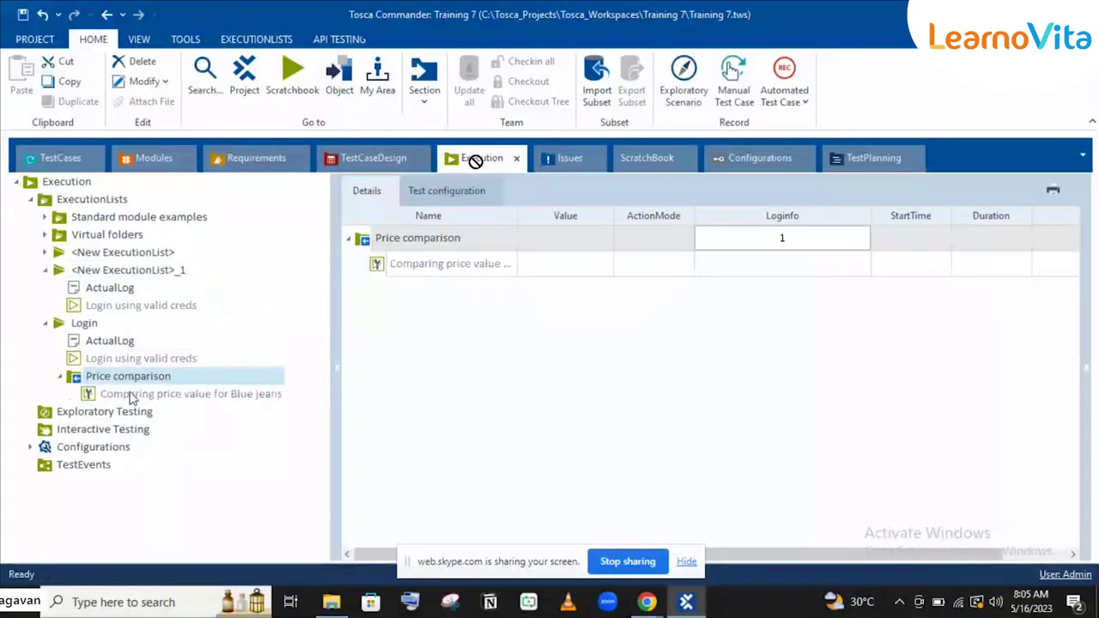
- Compare the Price comparison folder's contents in the Login execution list with those of its source folder in TestCases
left_click(57, 376)
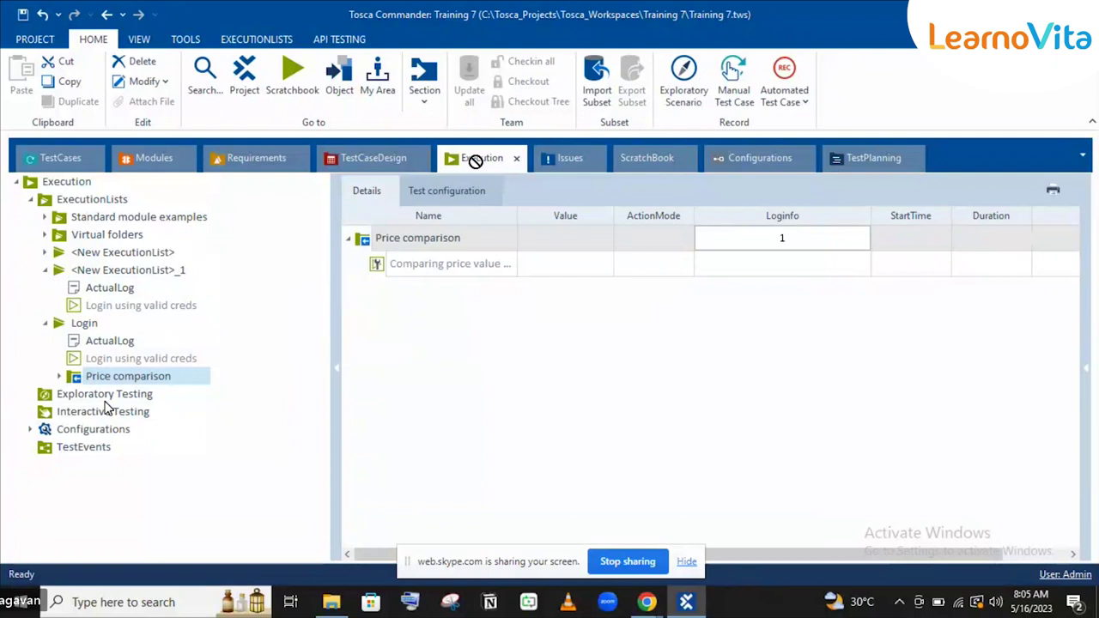
left_click(46, 324)
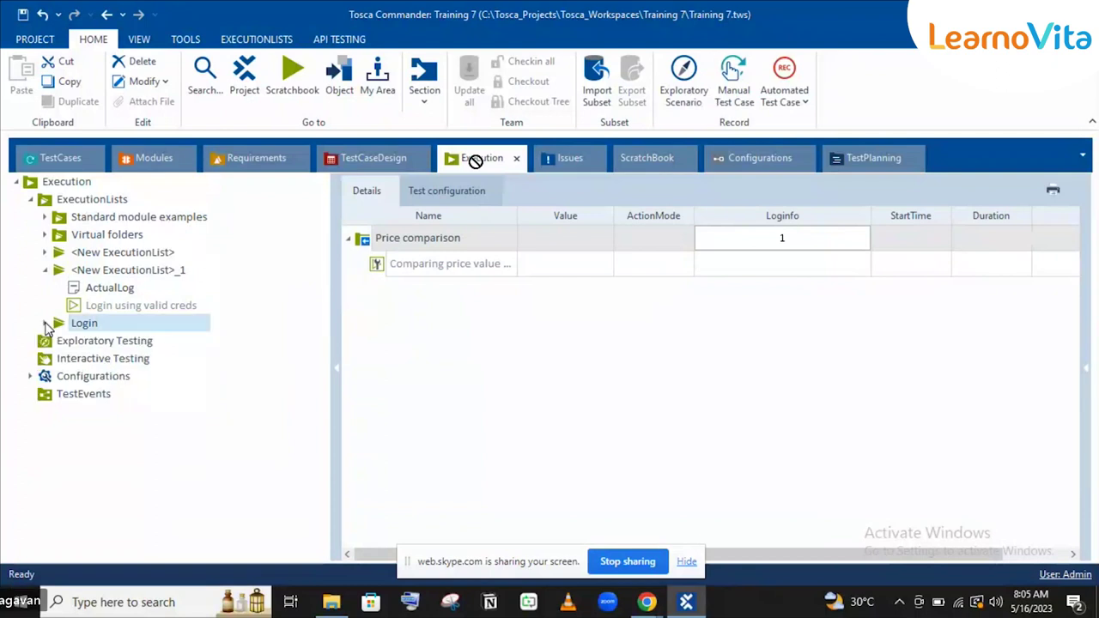
left_click(53, 158)
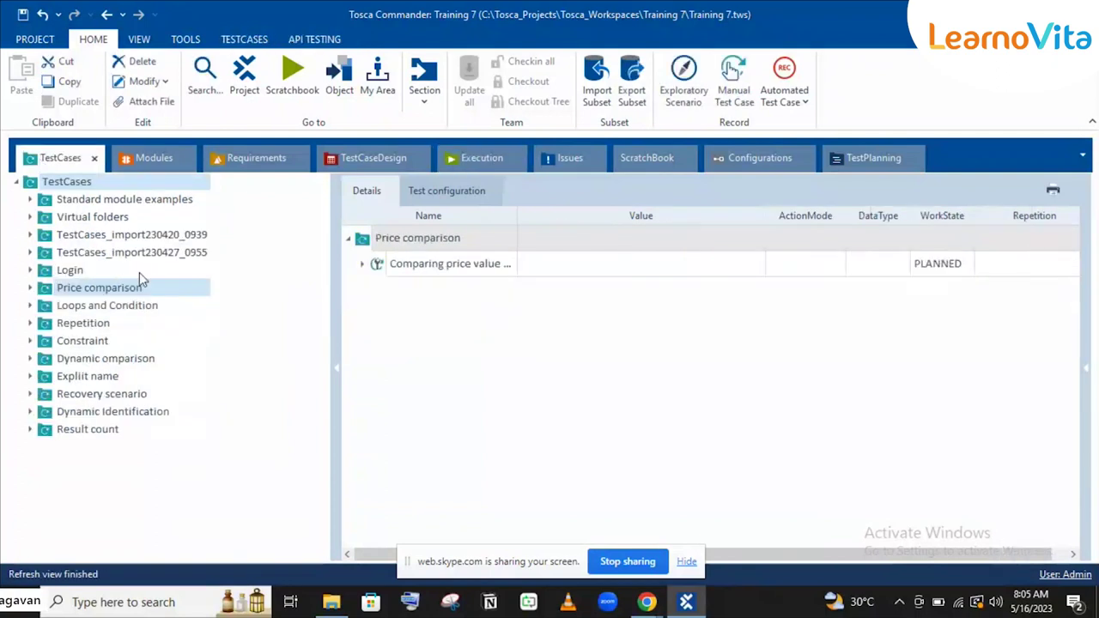
left_click(481, 158)
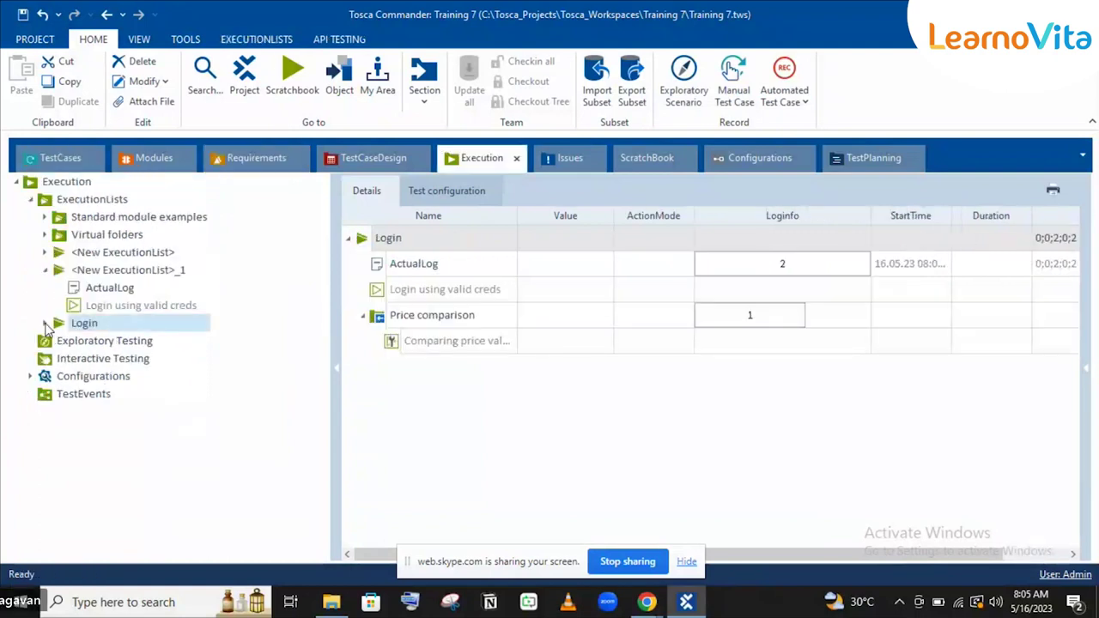
left_click(47, 325)
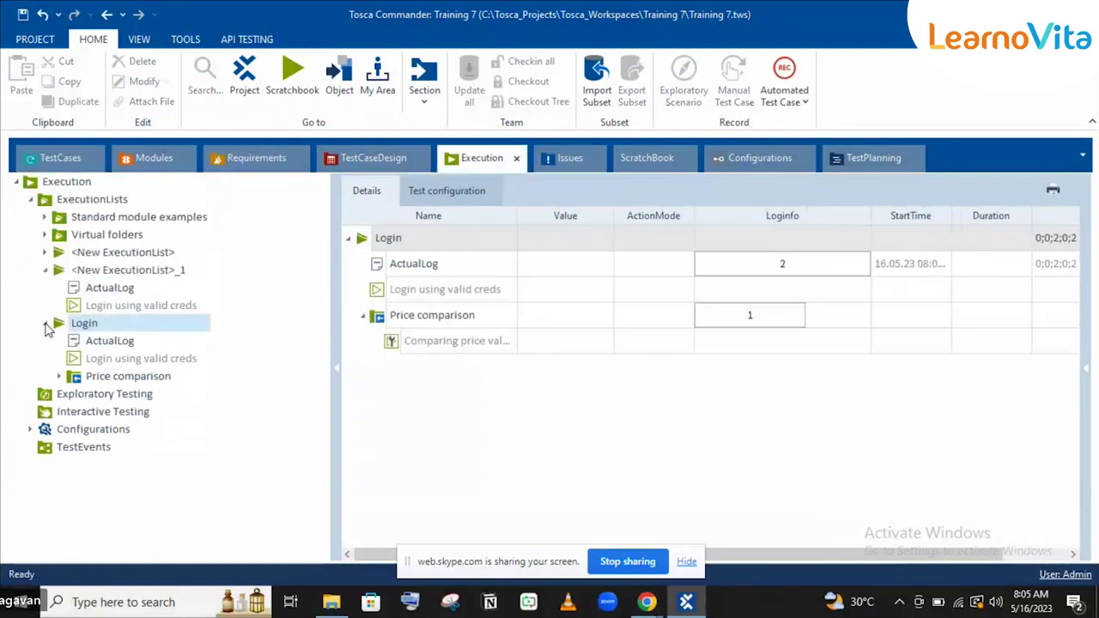
left_click(60, 378)
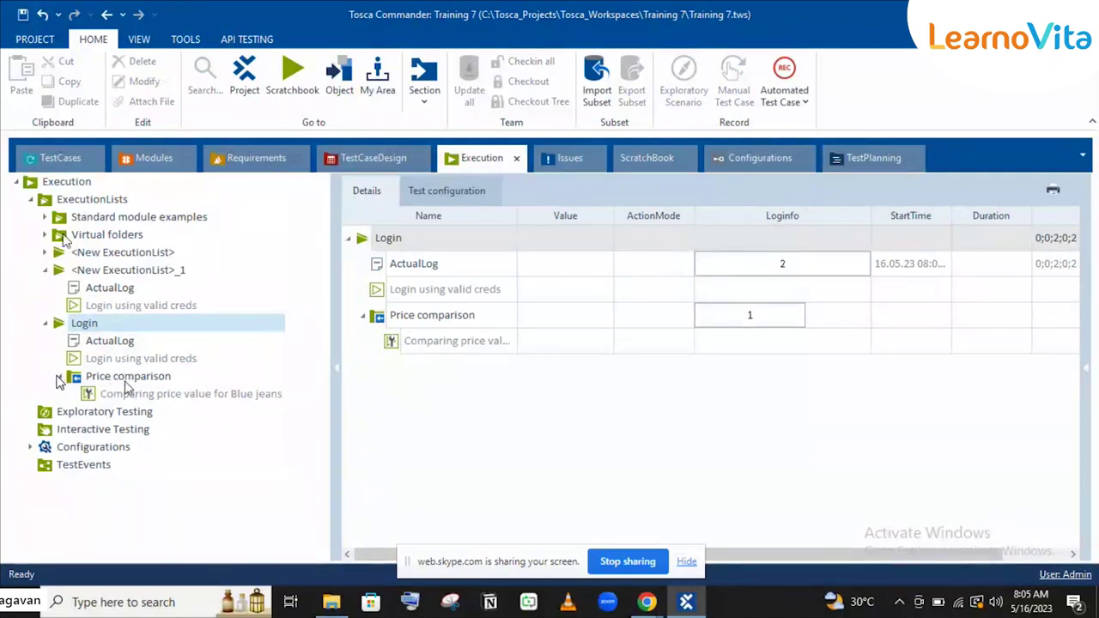
left_click(43, 160)
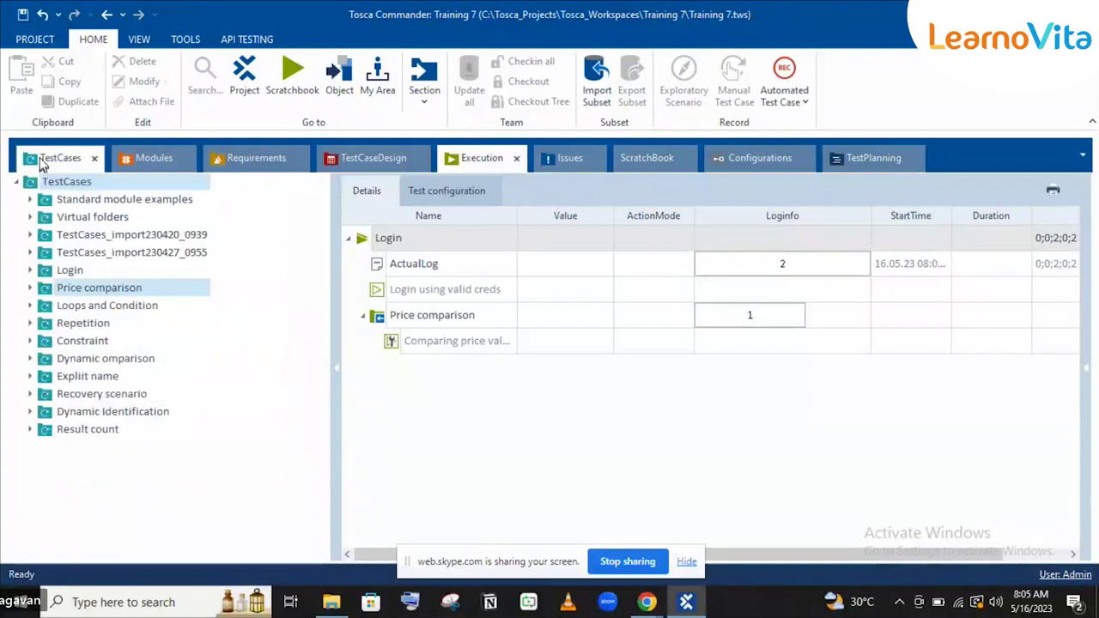
left_click(29, 289)
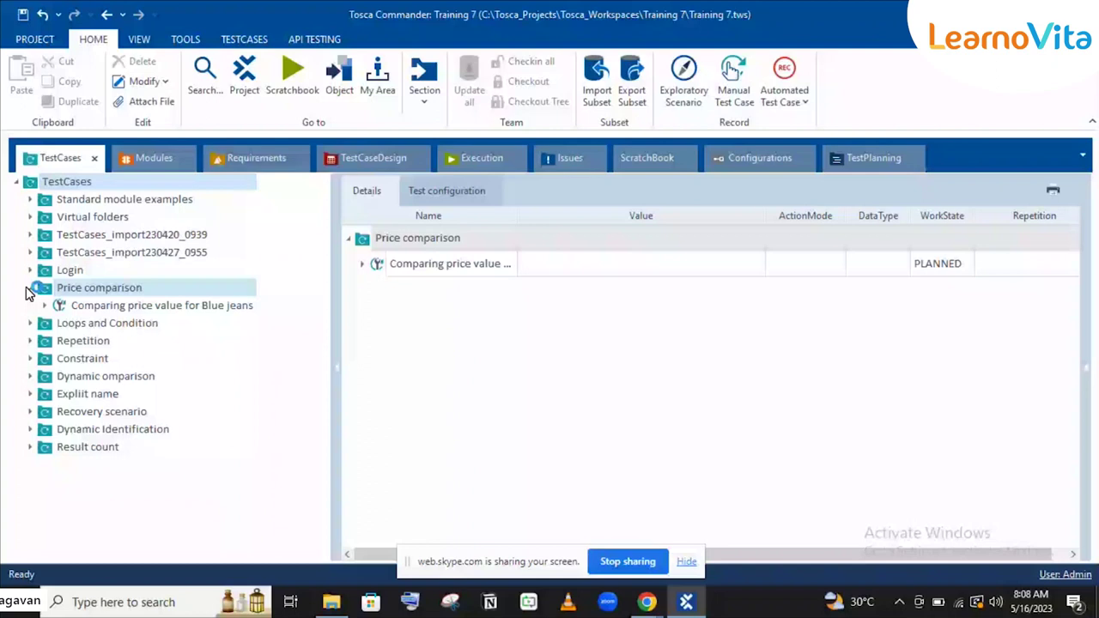
left_click(447, 163)
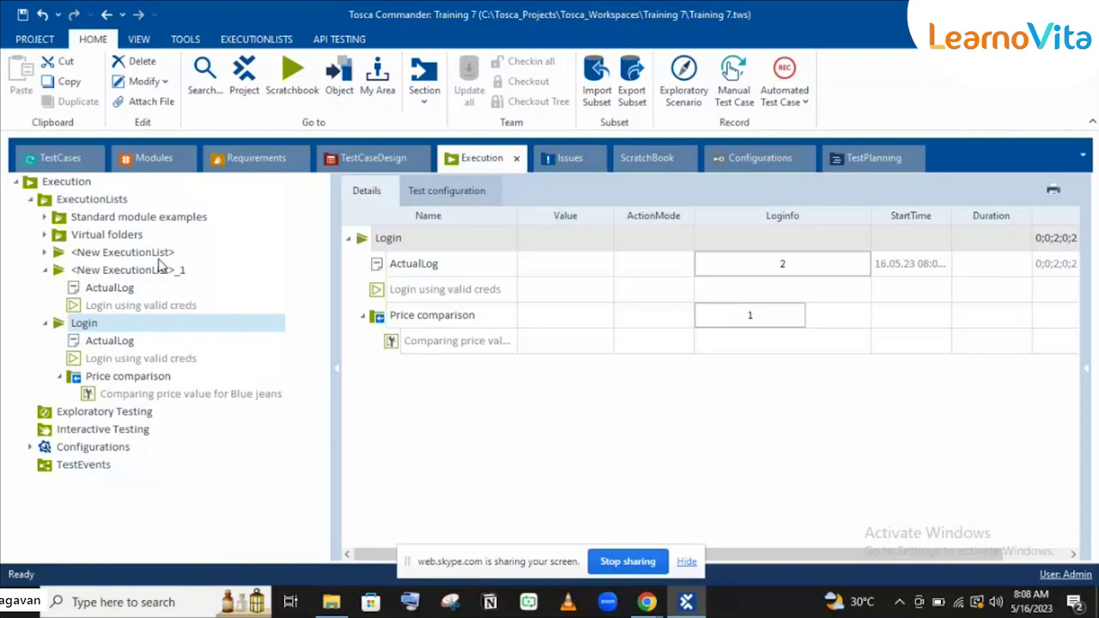
left_click(45, 269)
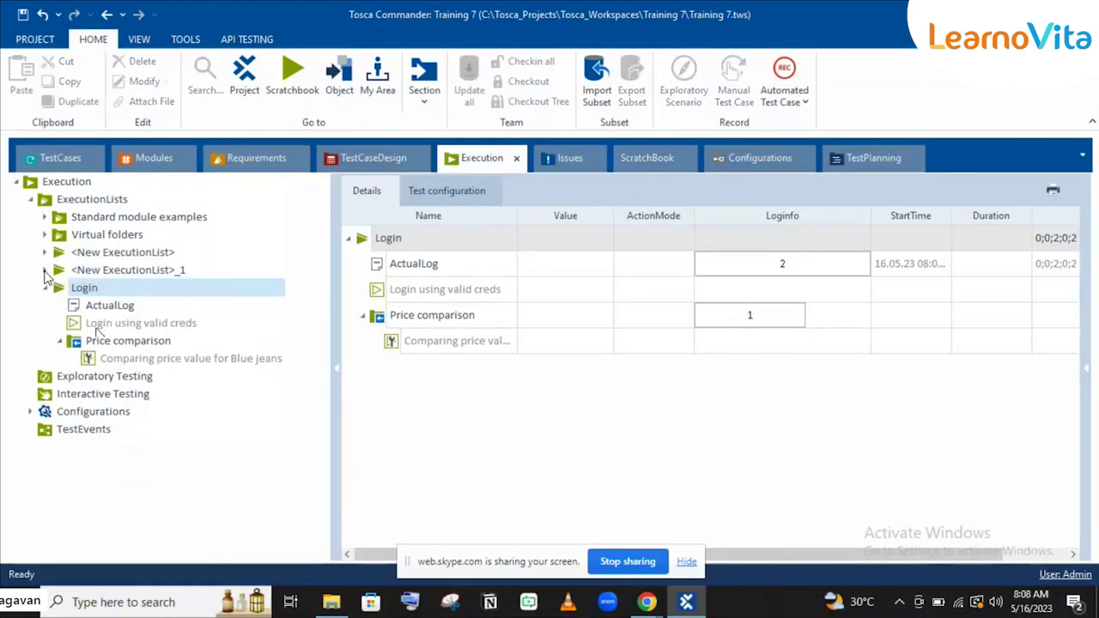
left_click(62, 159)
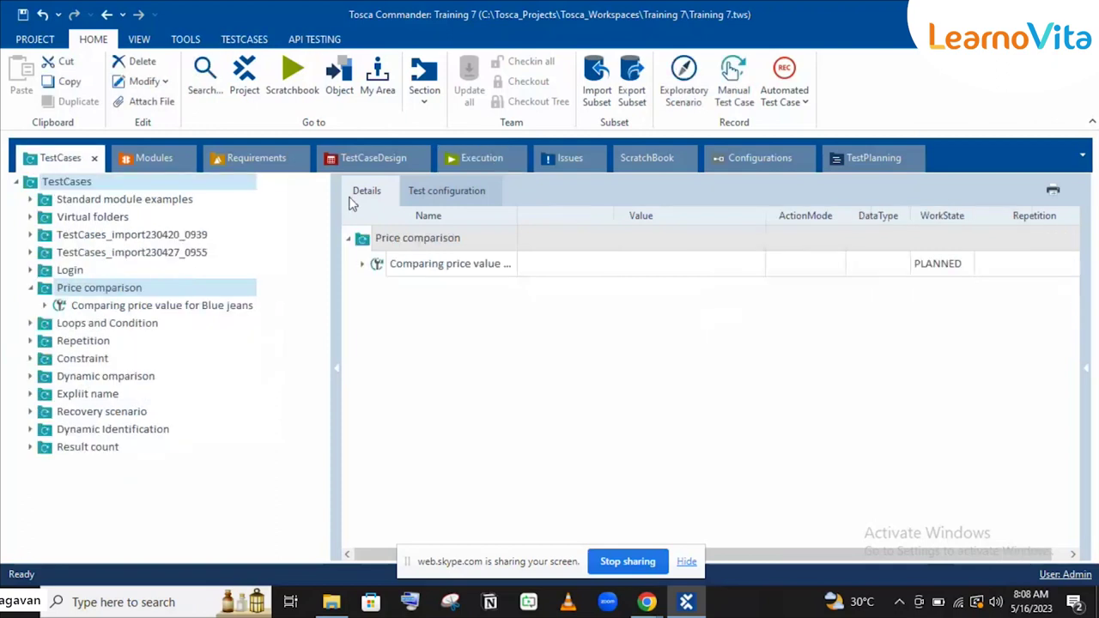
left_click(474, 158)
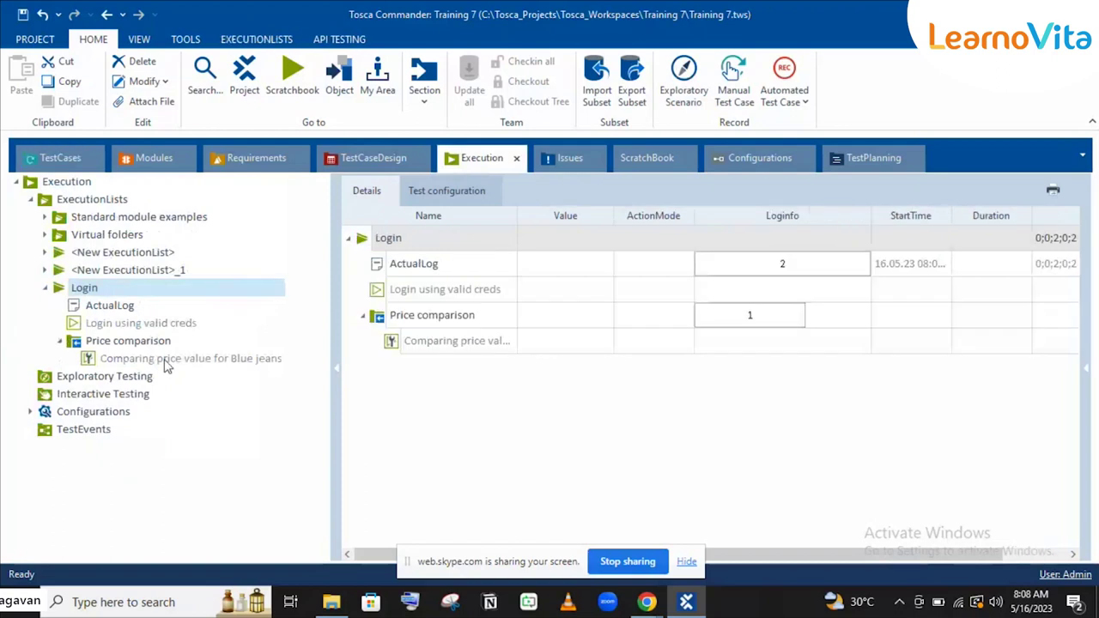
- Create a new test case with the default name in the Price comparison folder of TestCases
left_click(56, 159)
left_click(80, 292)
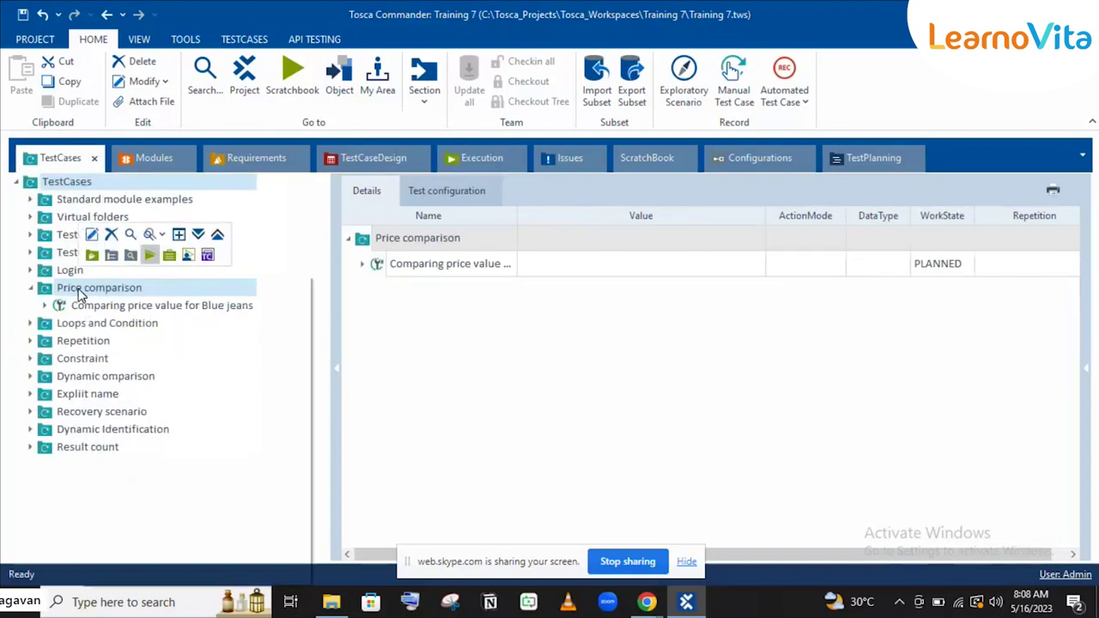
right_click(80, 292)
left_click(152, 254)
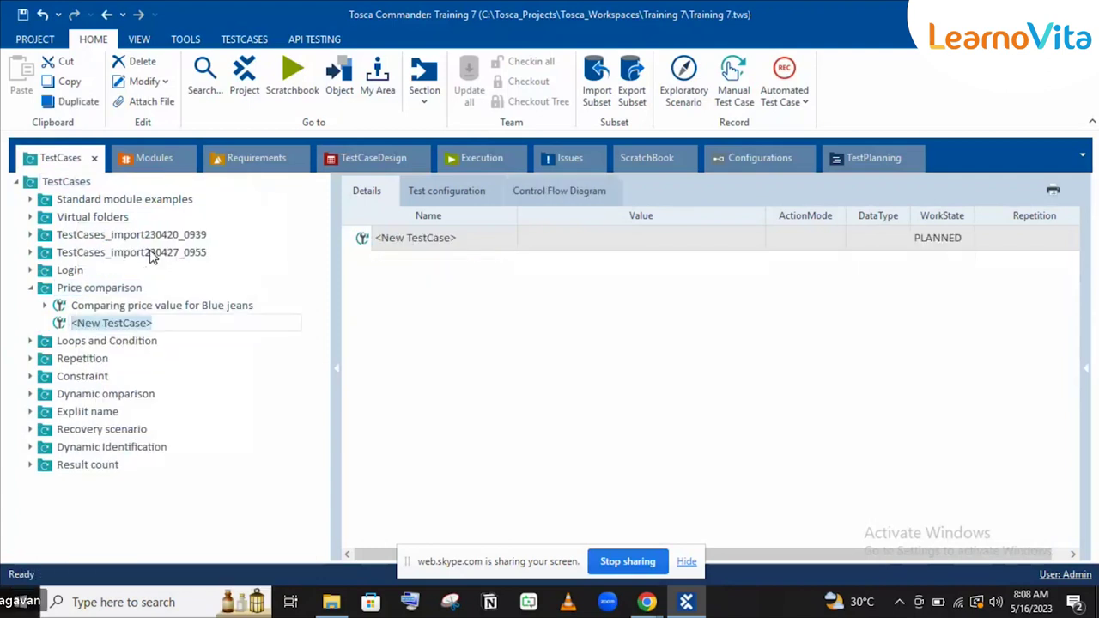
key("Return")
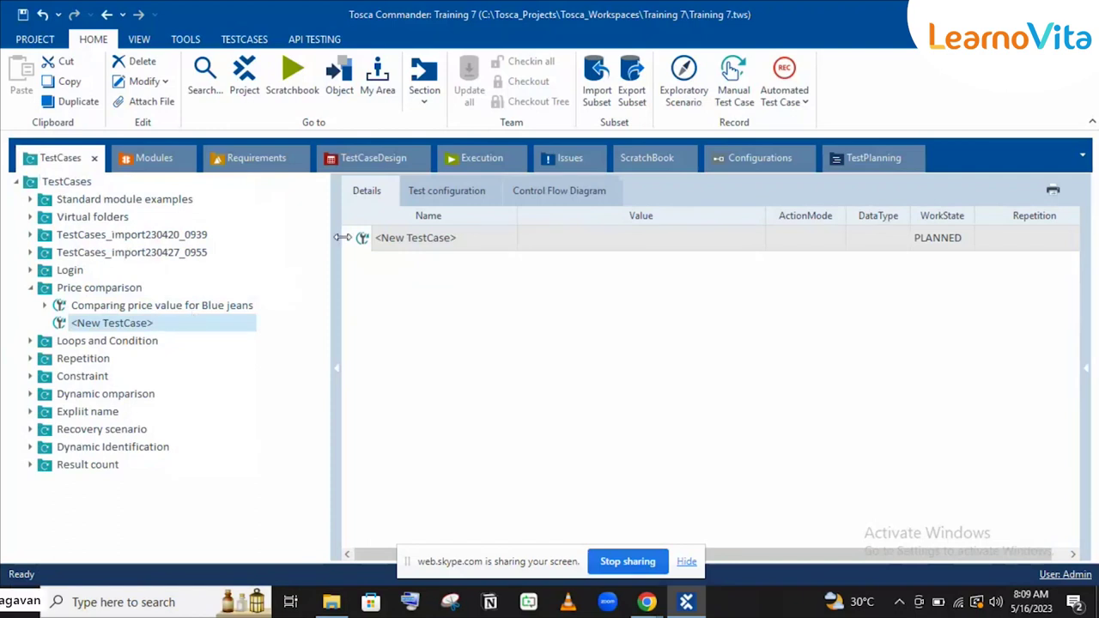
- Synchronize the Price comparison folder in the Login execution list with its source test case folder
left_click(470, 158)
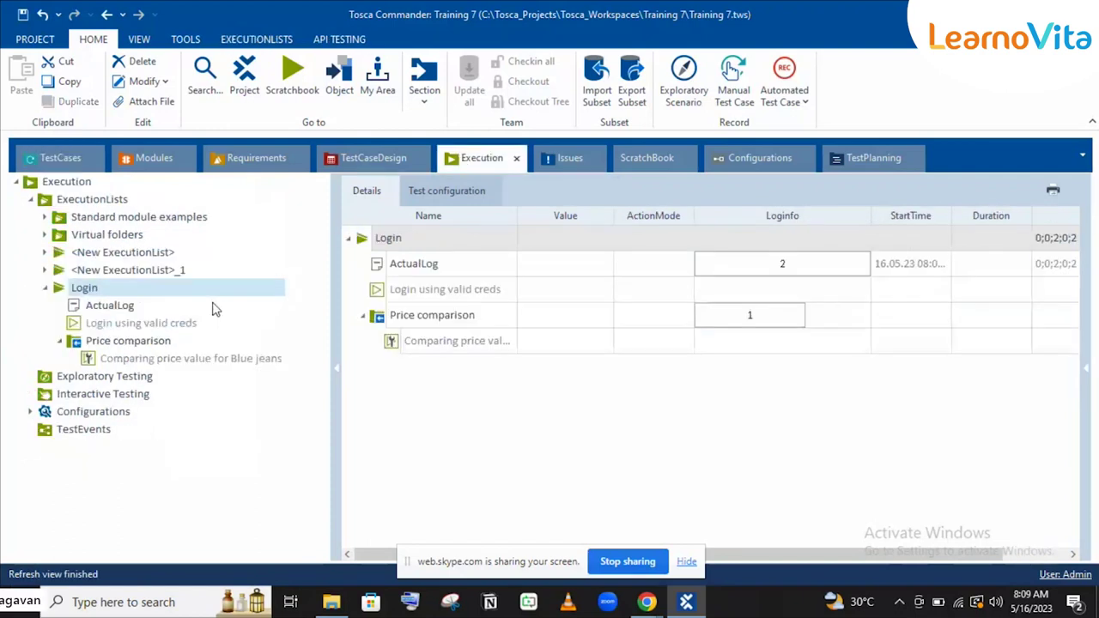
left_click(127, 342)
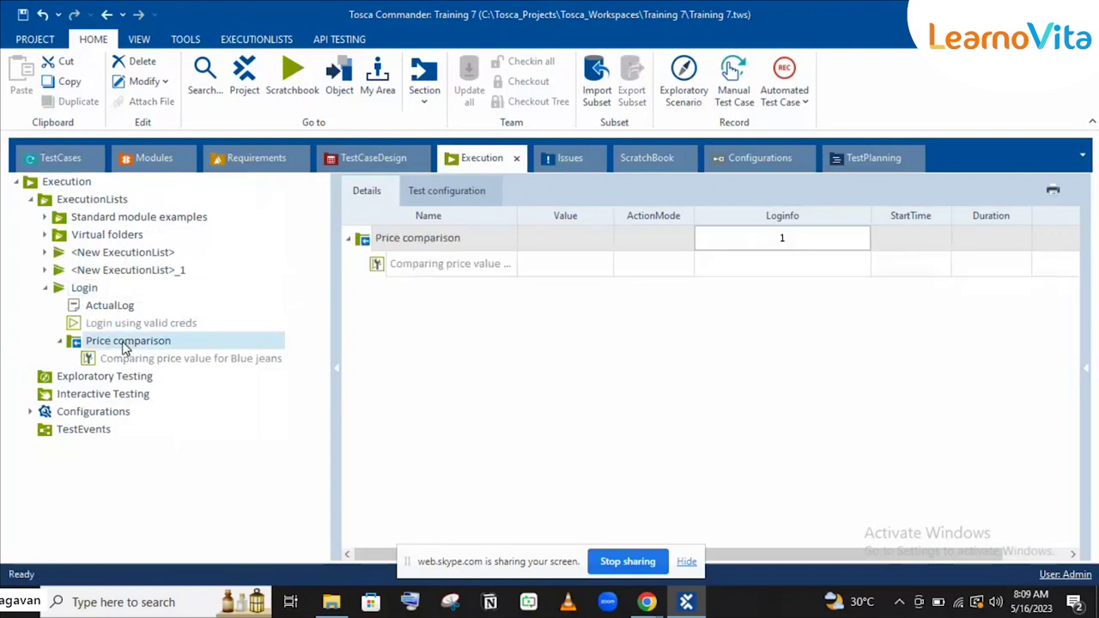
right_click(125, 346)
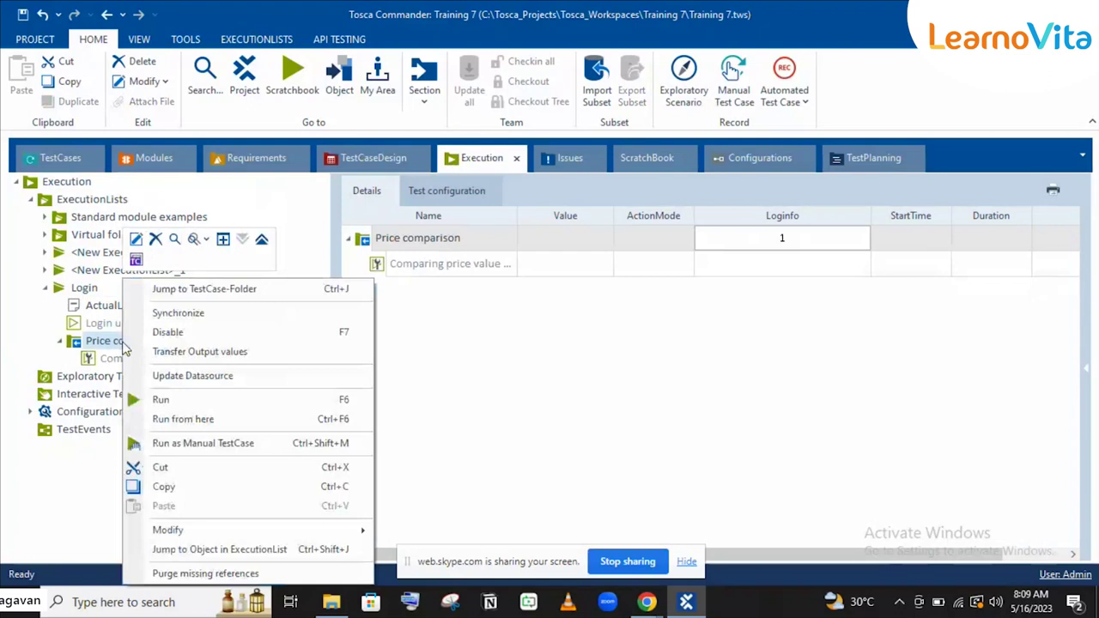
left_click(180, 312)
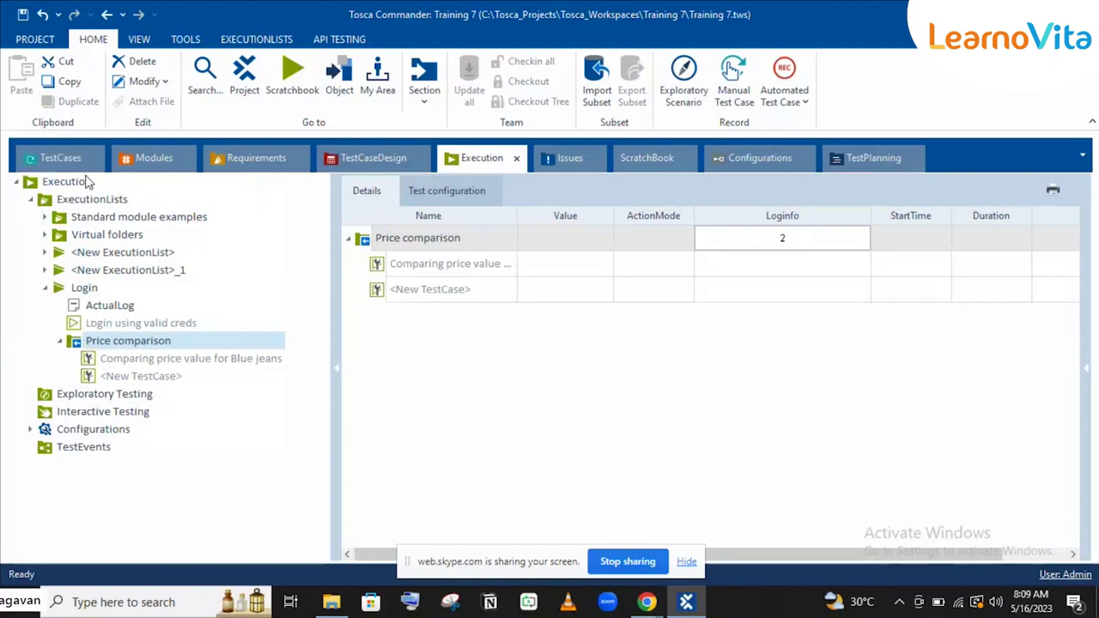
left_click(59, 158)
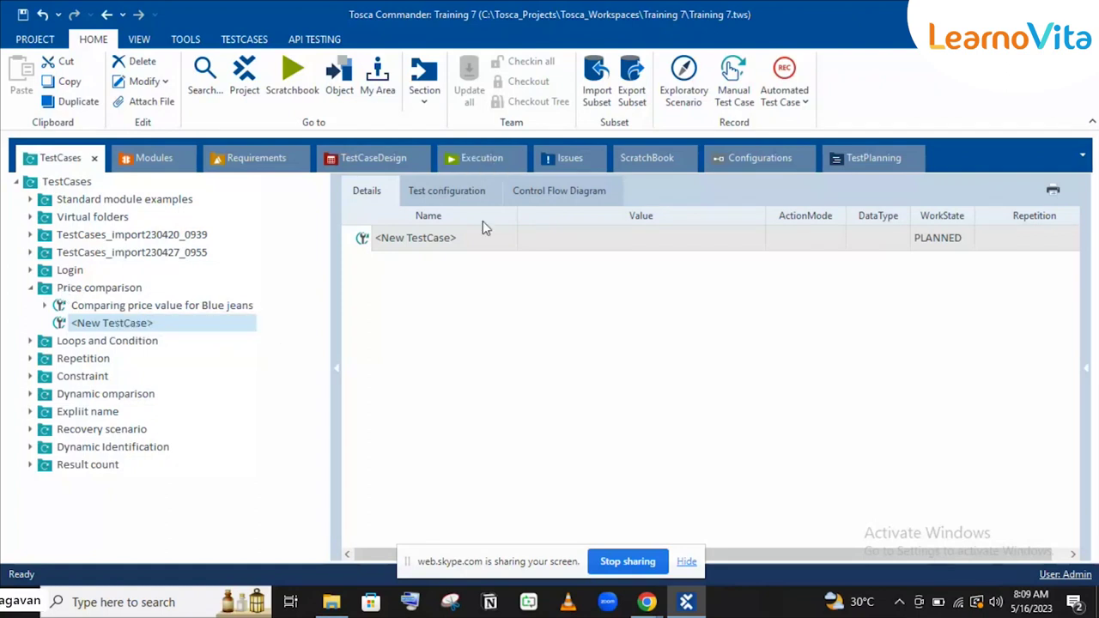
left_click(485, 155)
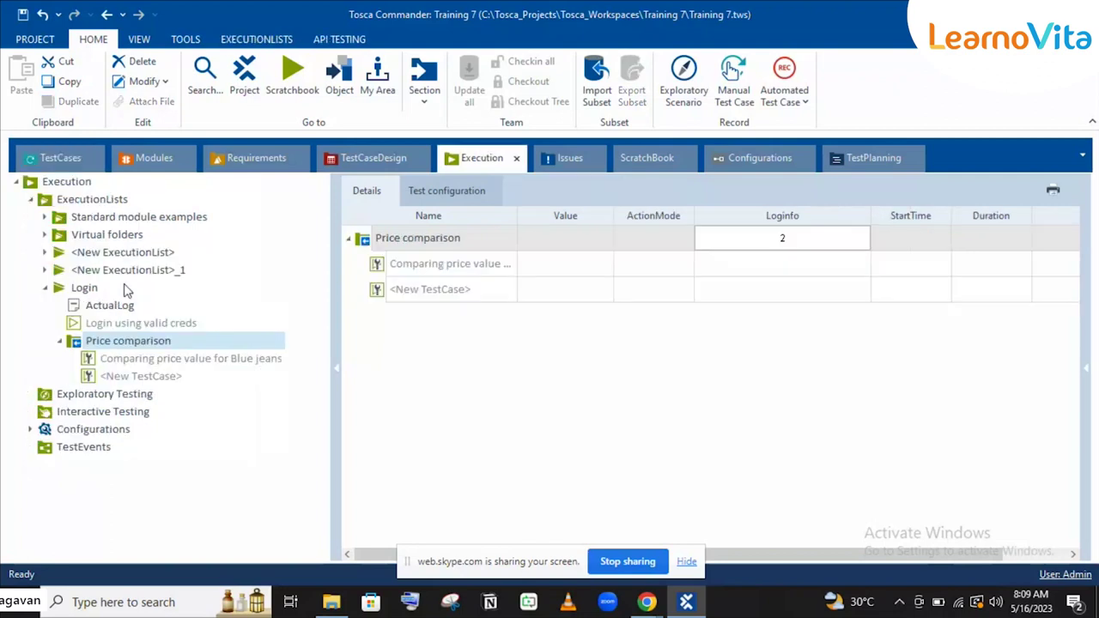
left_click(54, 164)
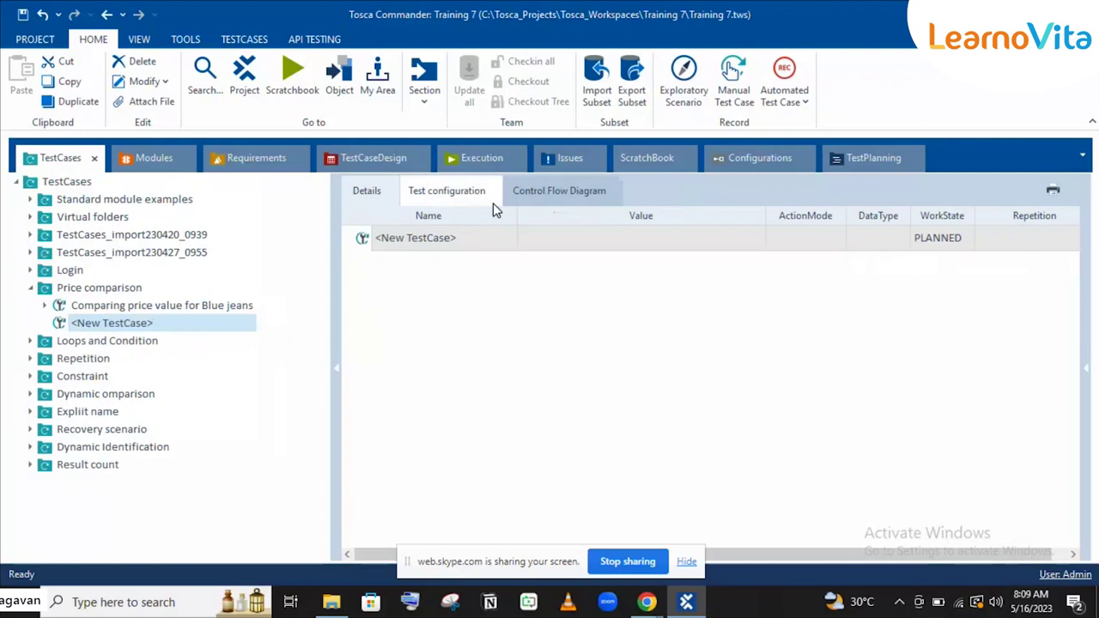
left_click(461, 165)
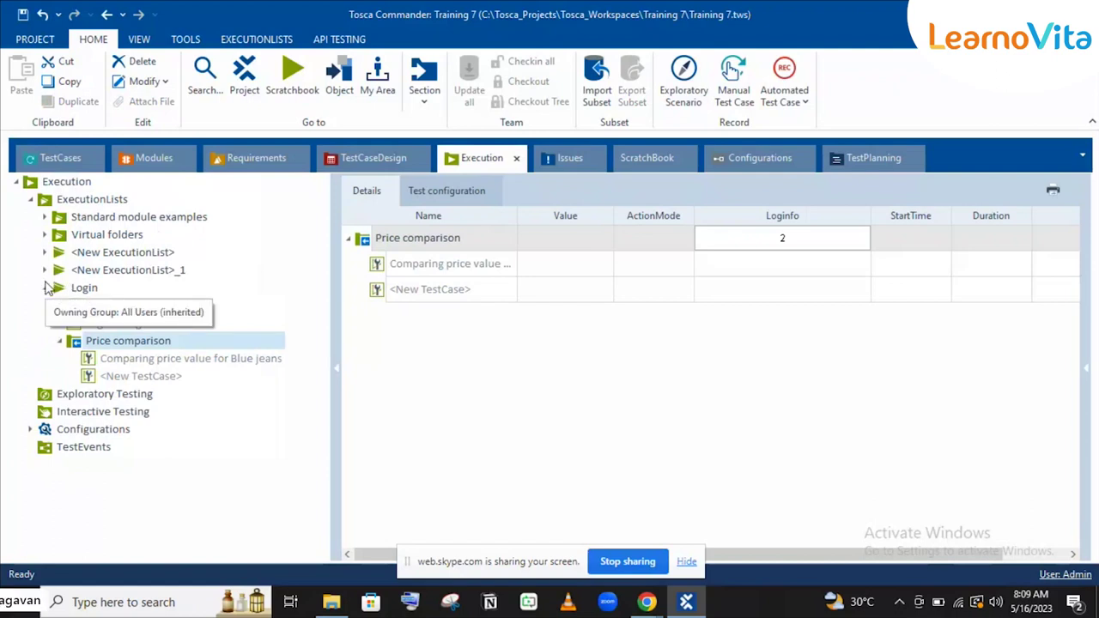
- Examine the run options for the Login using valid creds and Comparing price value for Blue jeans entries of the Login execution list
left_click(100, 327)
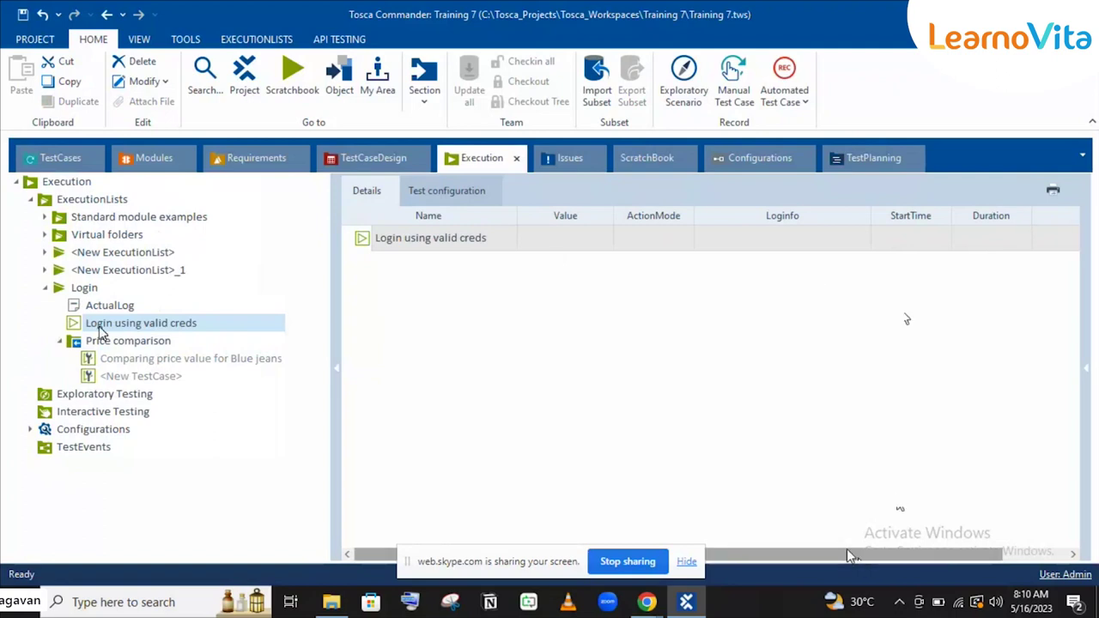
left_click_drag(846, 552, 943, 556)
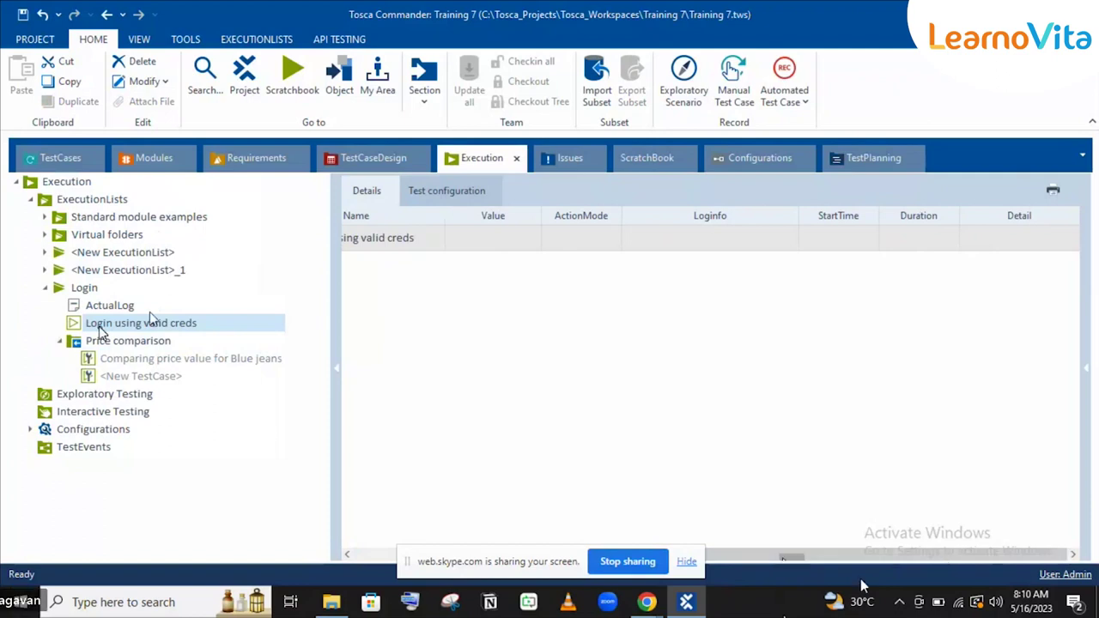
left_click(75, 327)
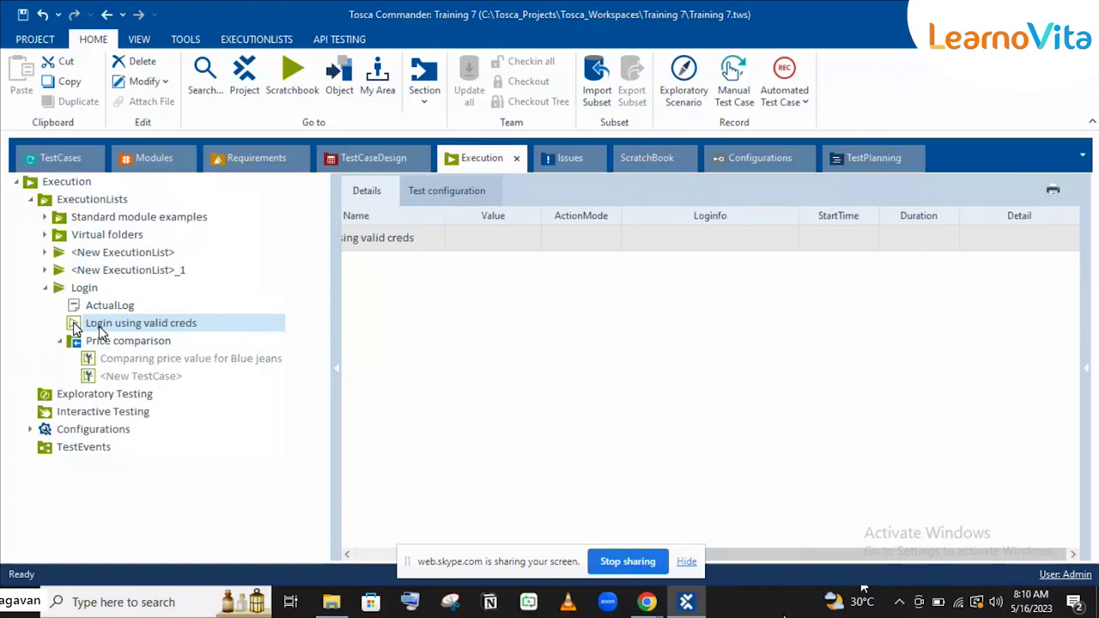
left_click(255, 45)
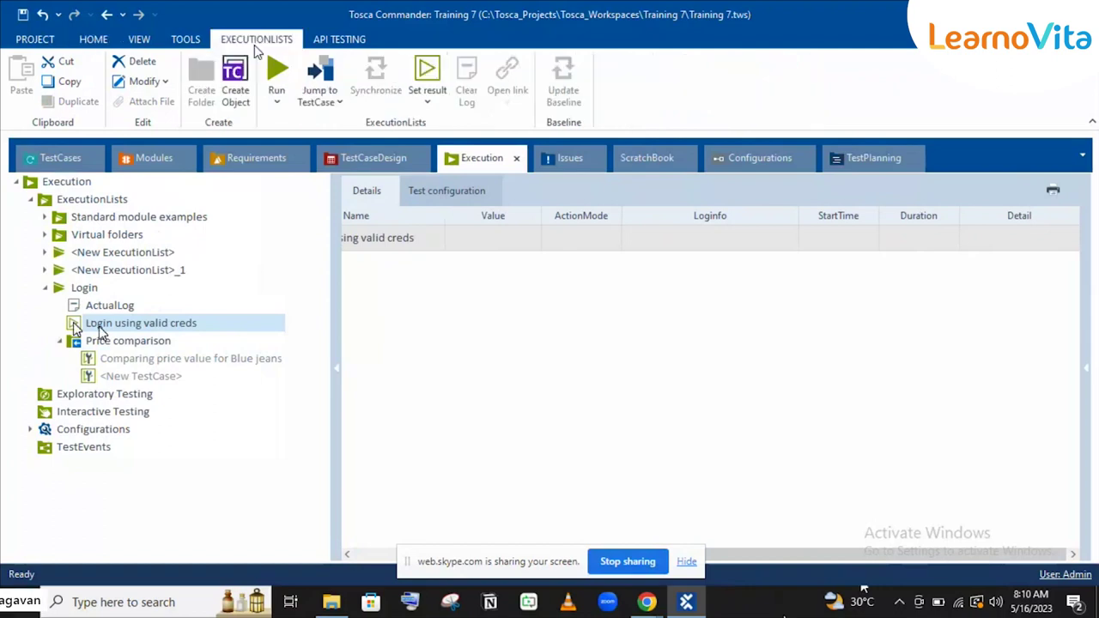
left_click(276, 105)
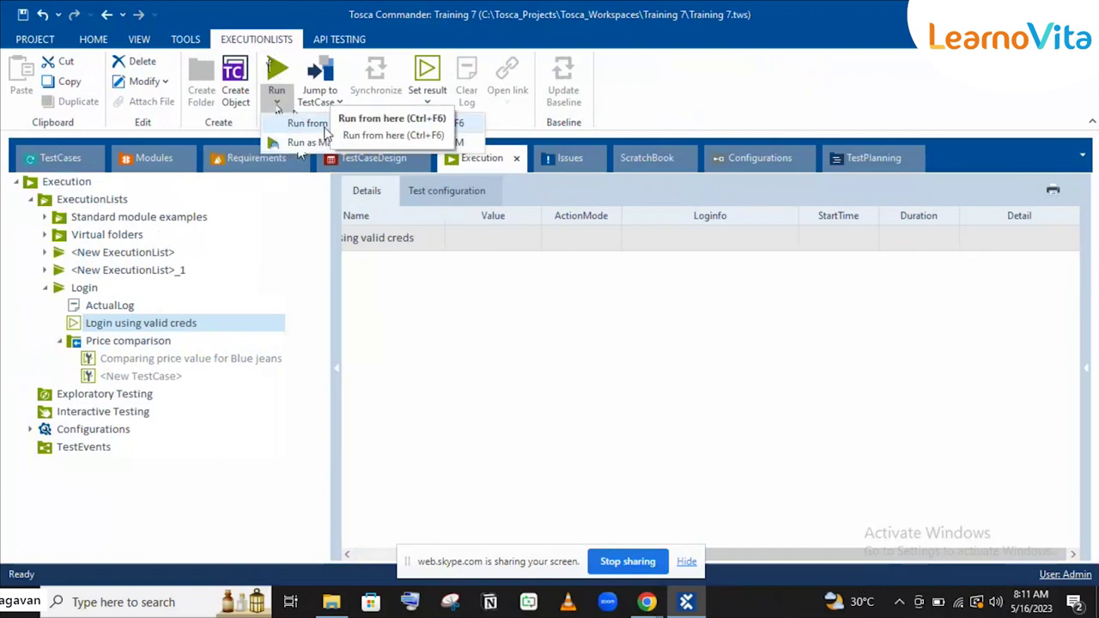
left_click(137, 333)
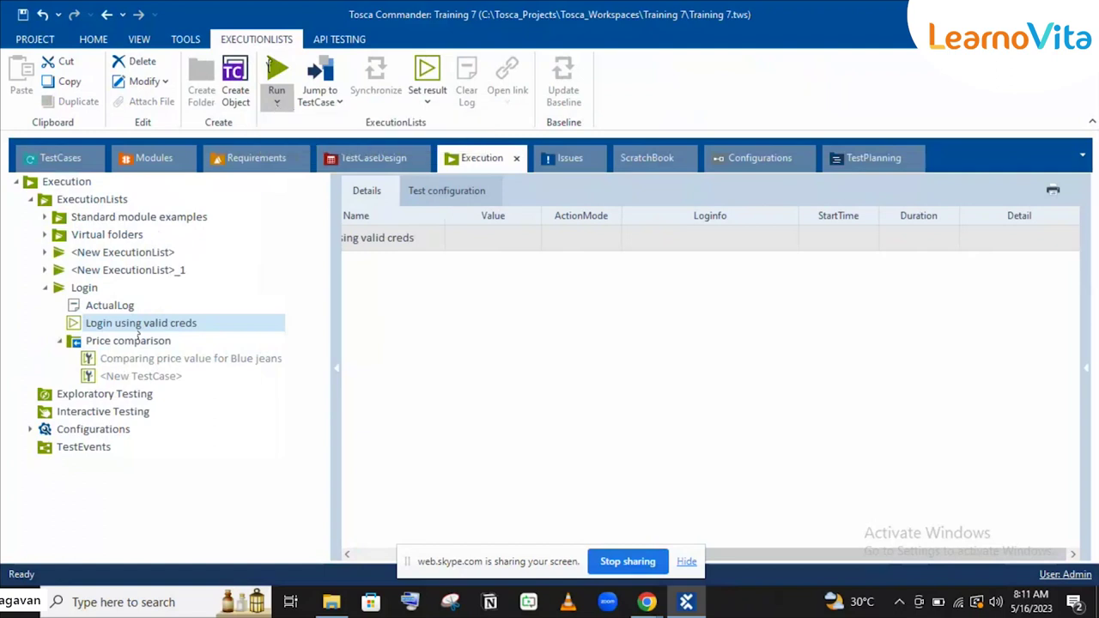
left_click(122, 360)
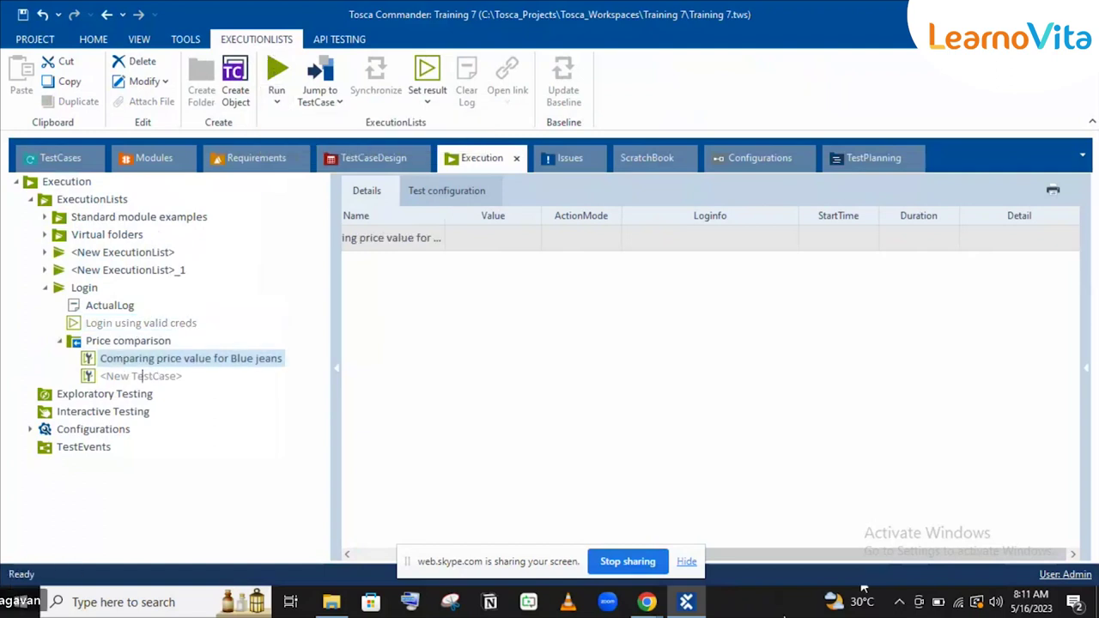
left_click(273, 105)
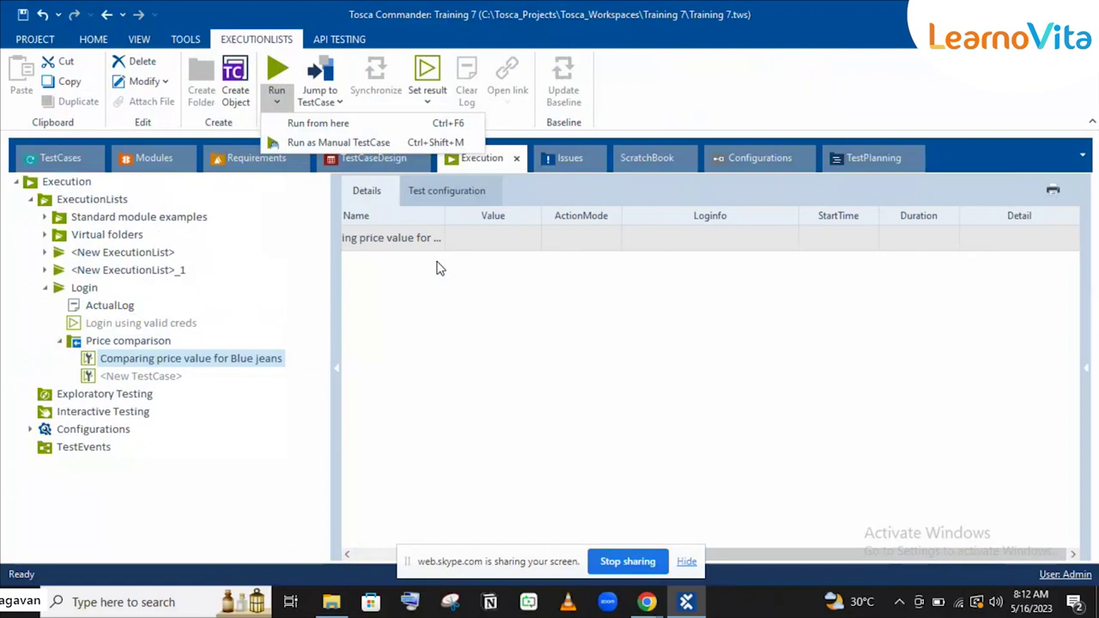
- Set the result of the Comparing price value for Blue jeans entry to Passed with the comment "Intermittent error"
left_click(426, 97)
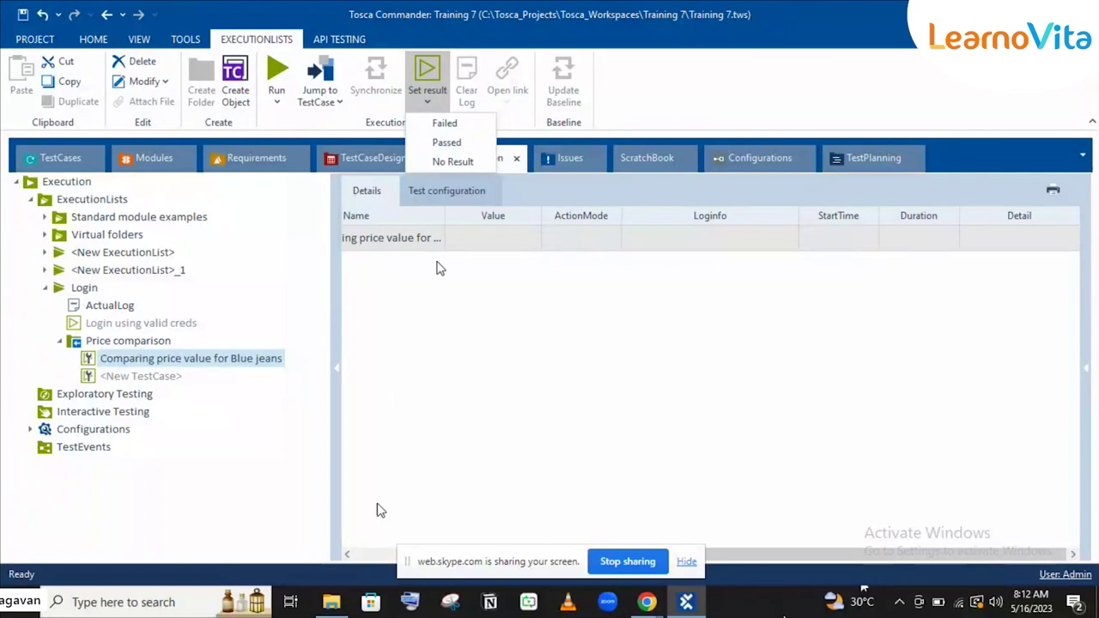
left_click(370, 554)
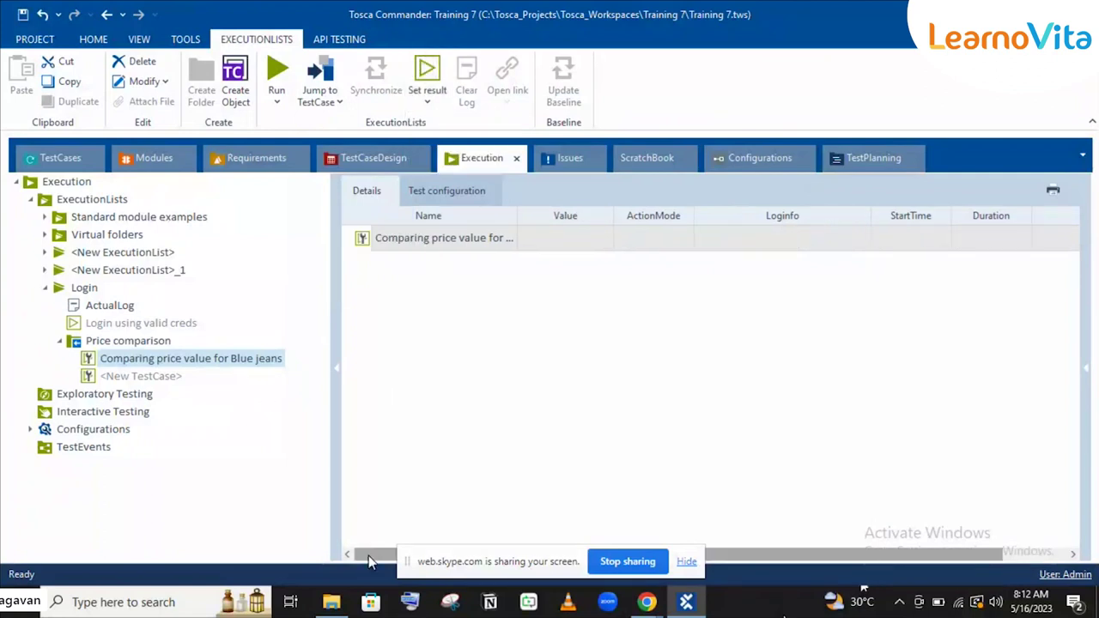
left_click(429, 102)
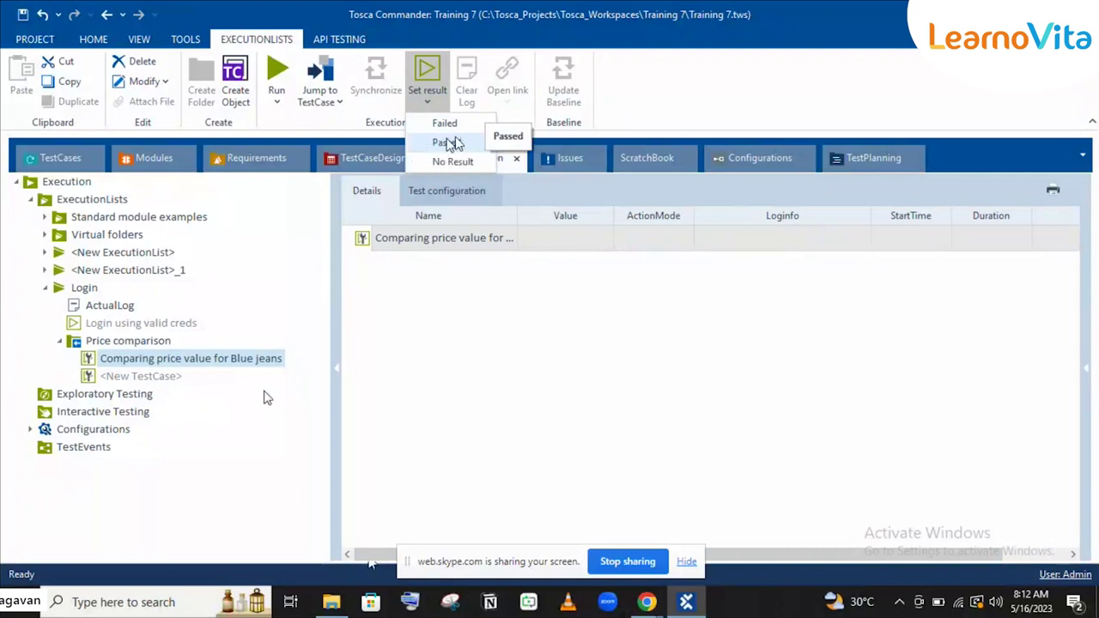
left_click(445, 142)
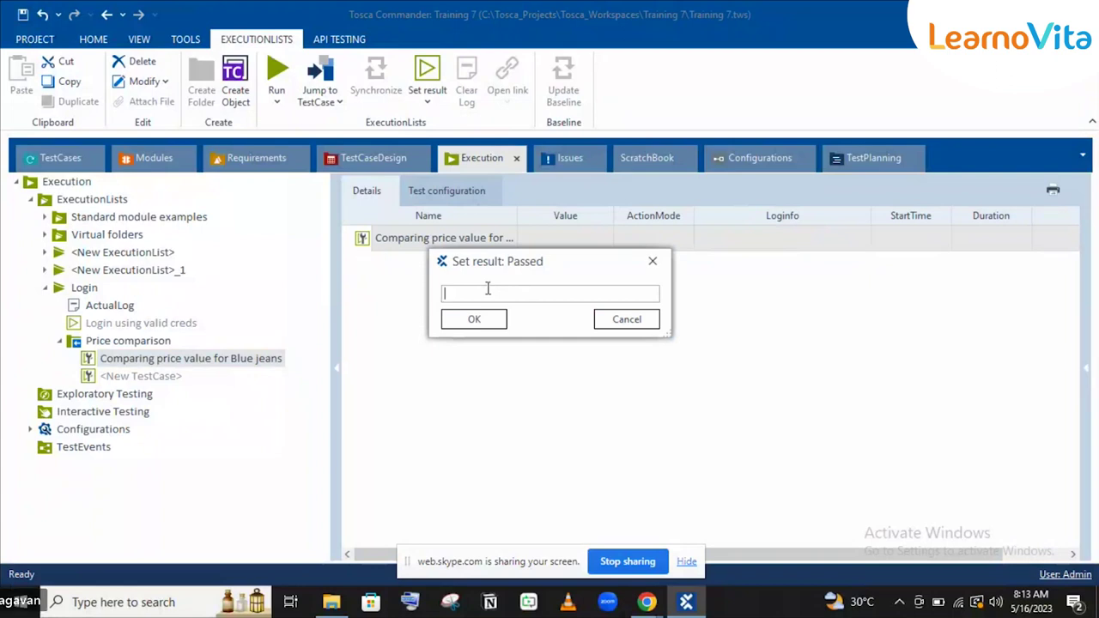
type("I")
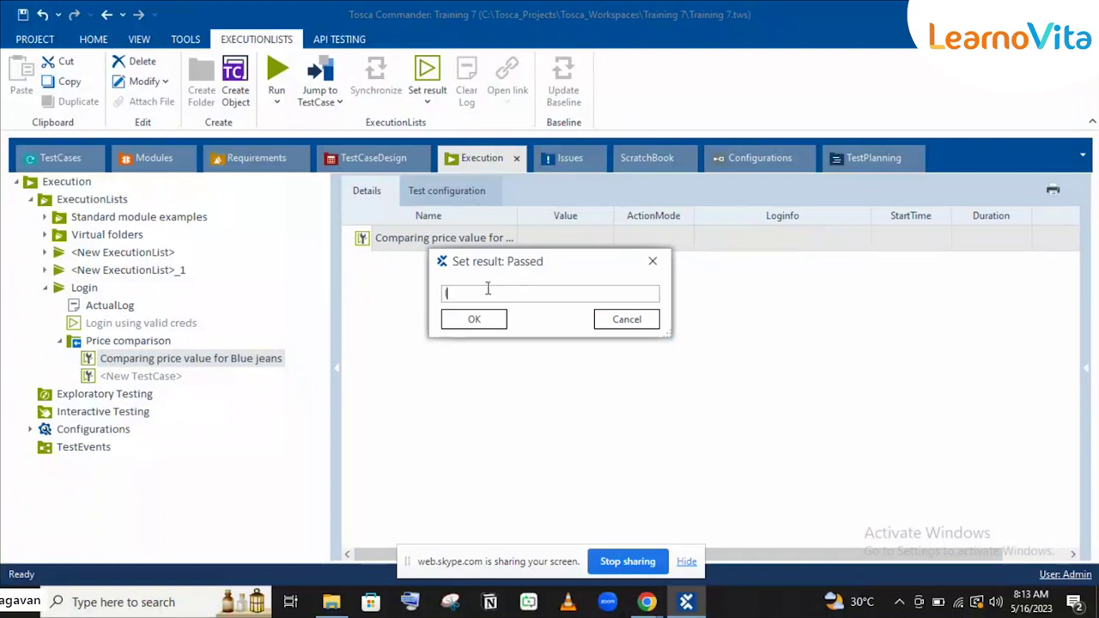
type("nter")
type("mitte")
type("nt i")
key("BackSpace")
key("BackSpace")
type("ent error")
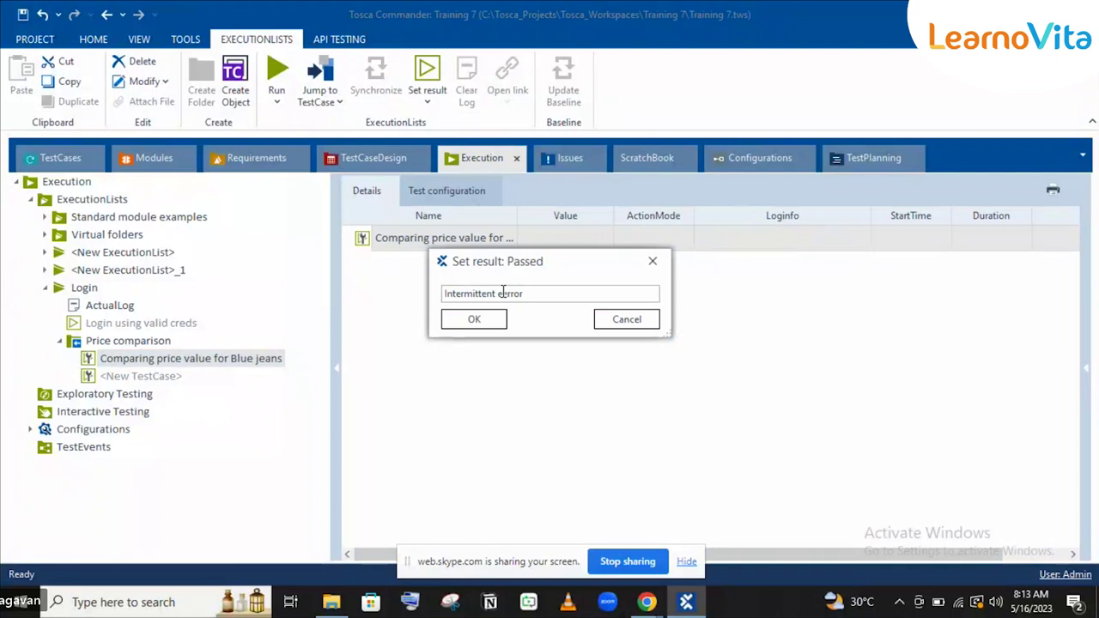
left_click(472, 320)
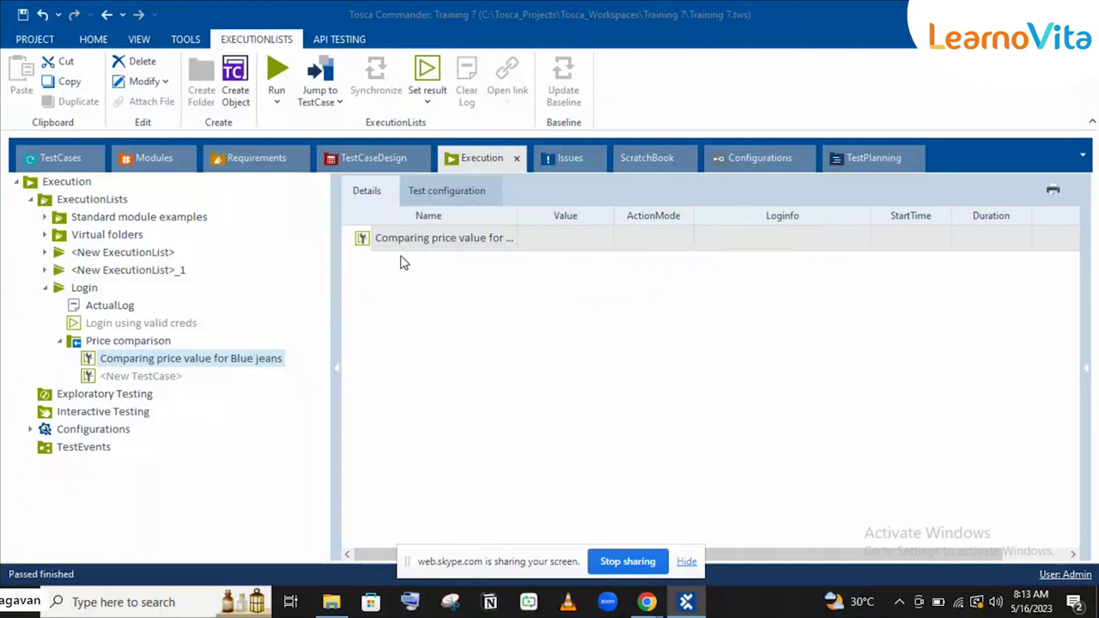
- Read the full Loginfo text and the start time of the Comparing price value for Blue jeans entry
left_click(436, 95)
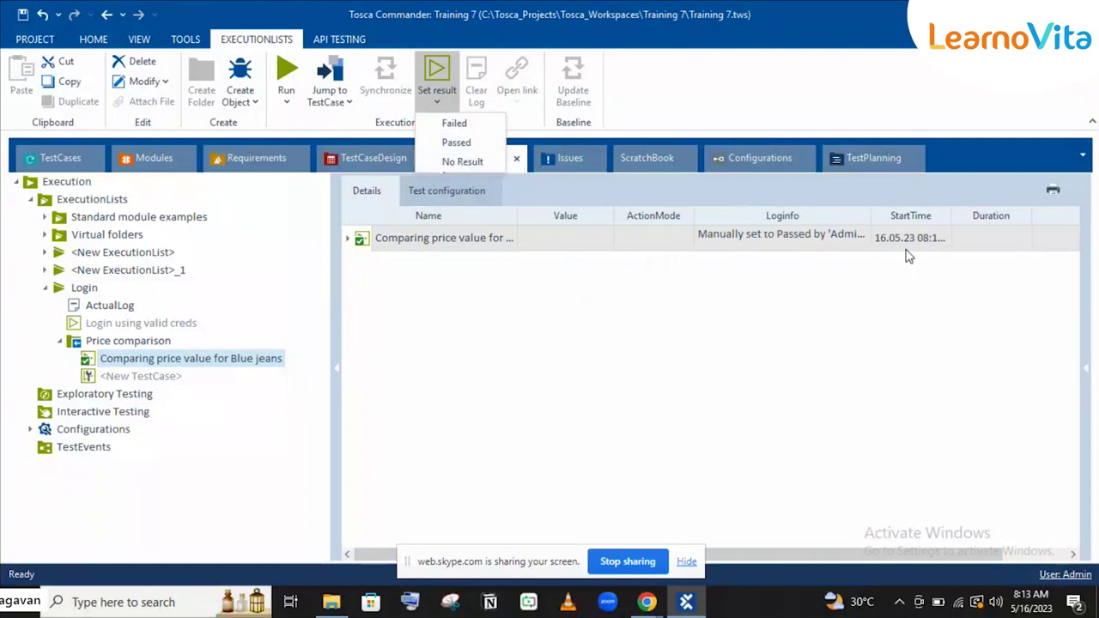
left_click(861, 240)
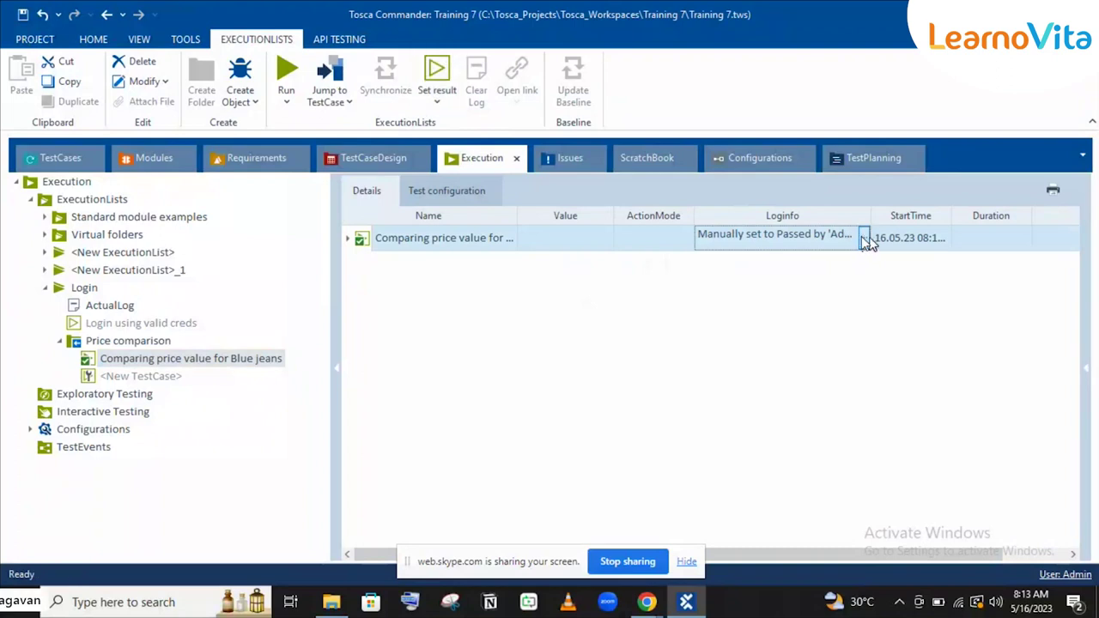
left_click(861, 237)
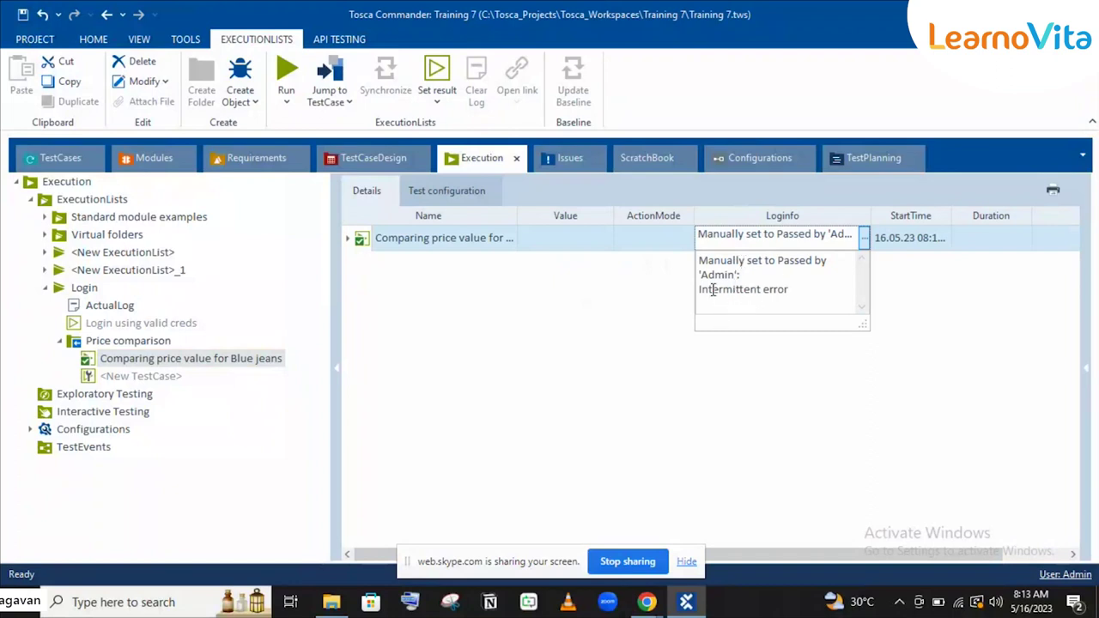
left_click(919, 292)
left_click(909, 238)
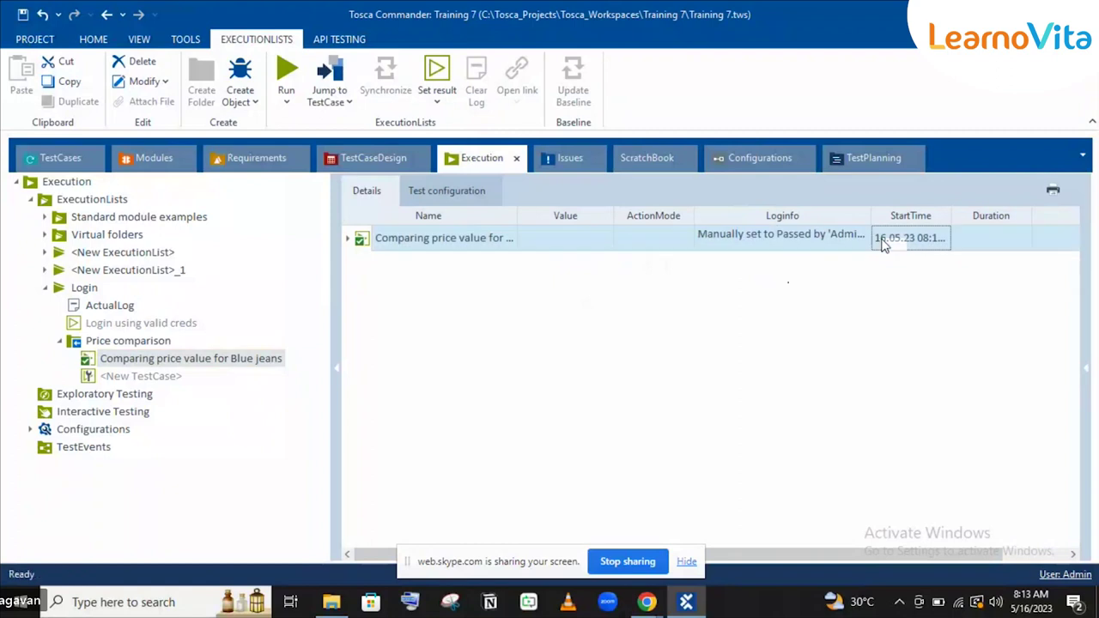
- Review the Login execution list's results and the report types available for printing it
left_click(83, 292)
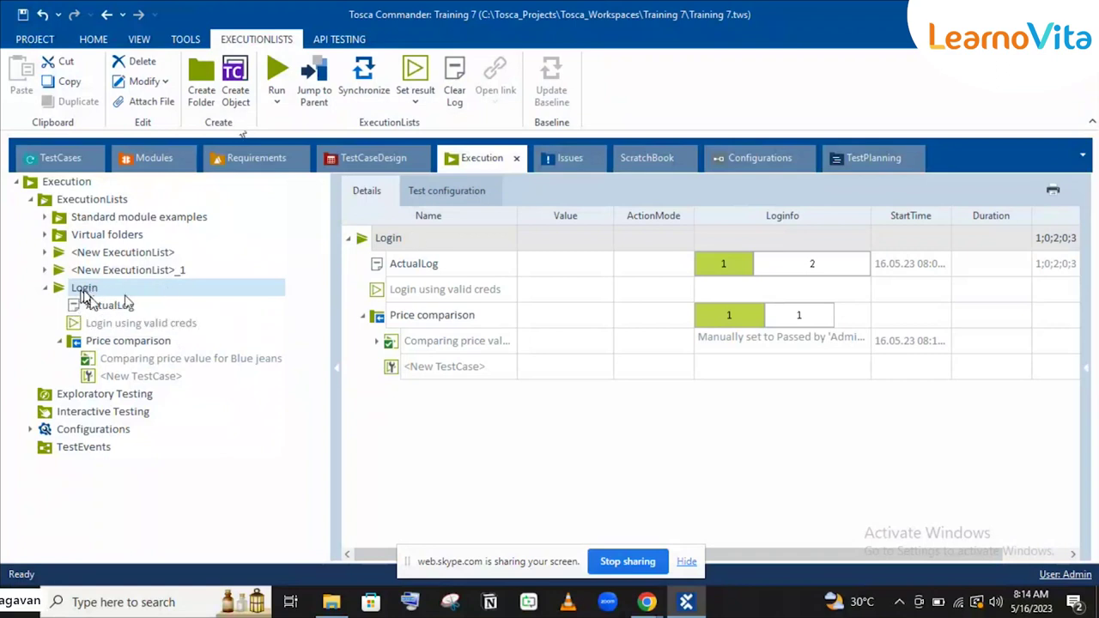
left_click(86, 292)
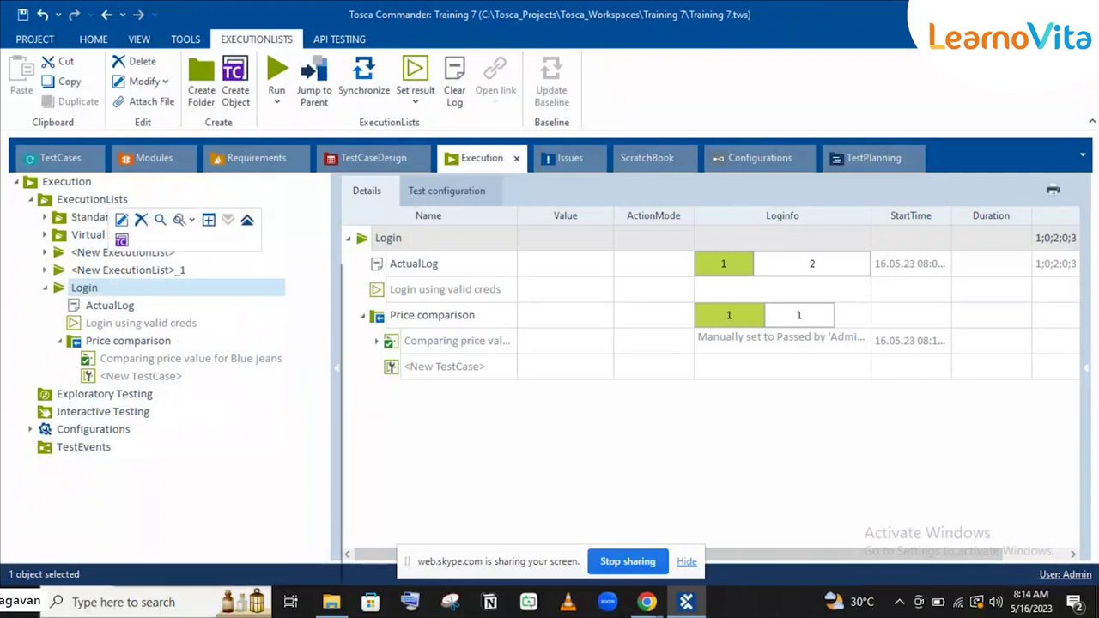
right_click(109, 299)
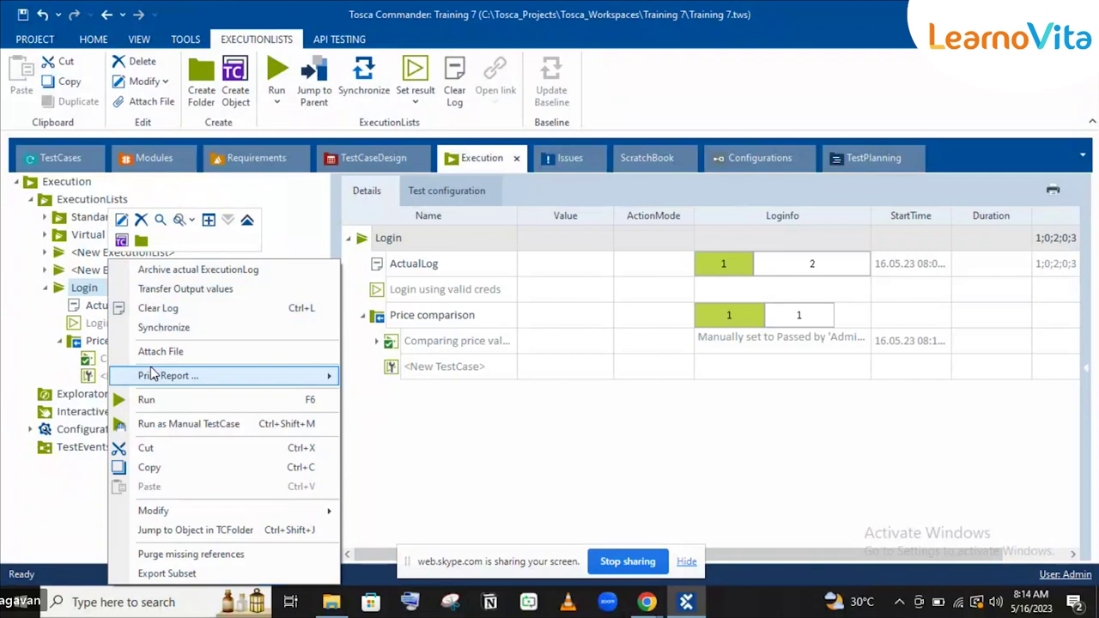
mouse_move(159, 377)
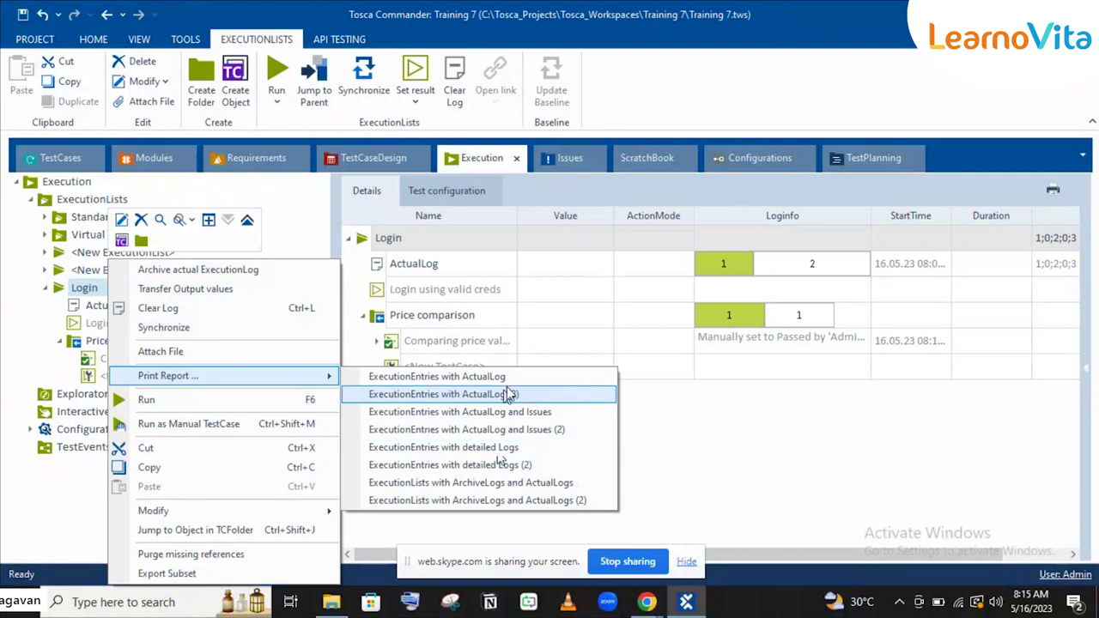
left_click(650, 419)
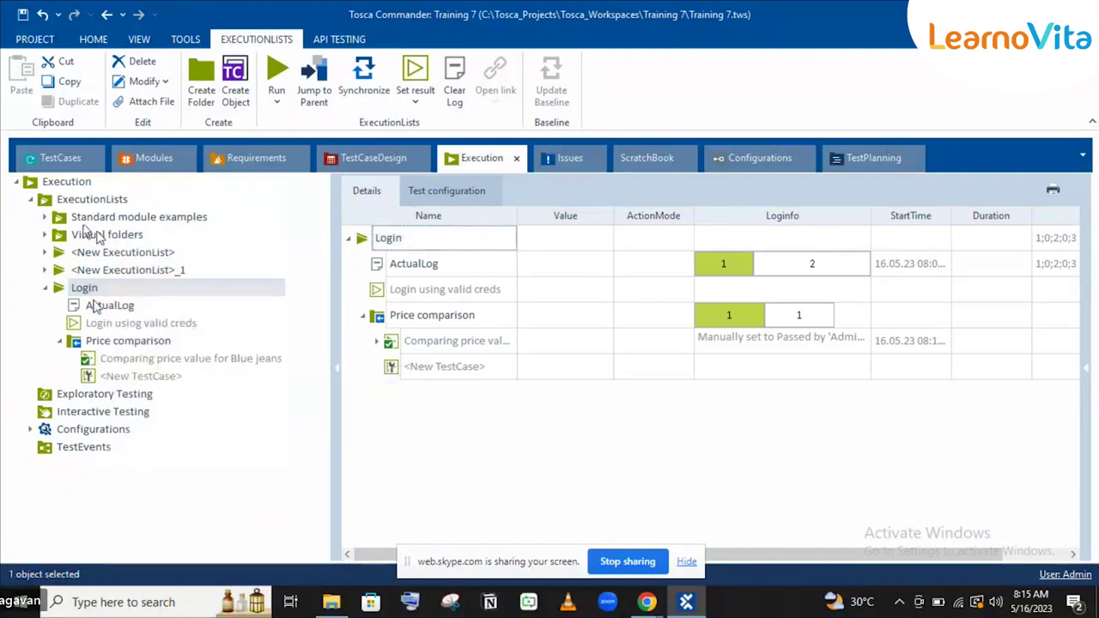
left_click(97, 289)
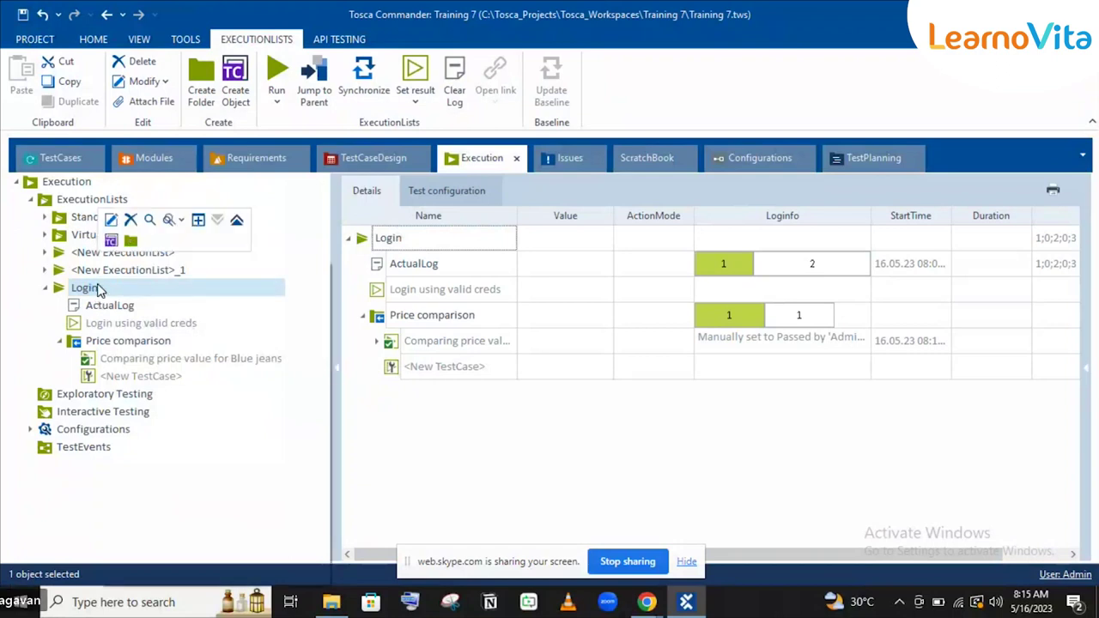
right_click(97, 290)
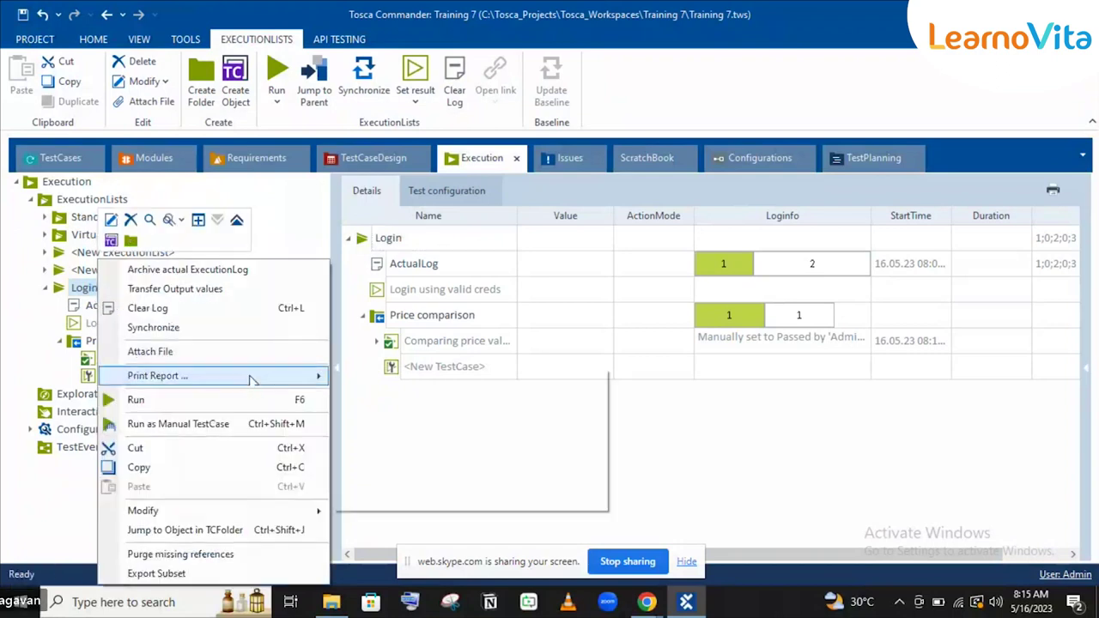
mouse_move(245, 386)
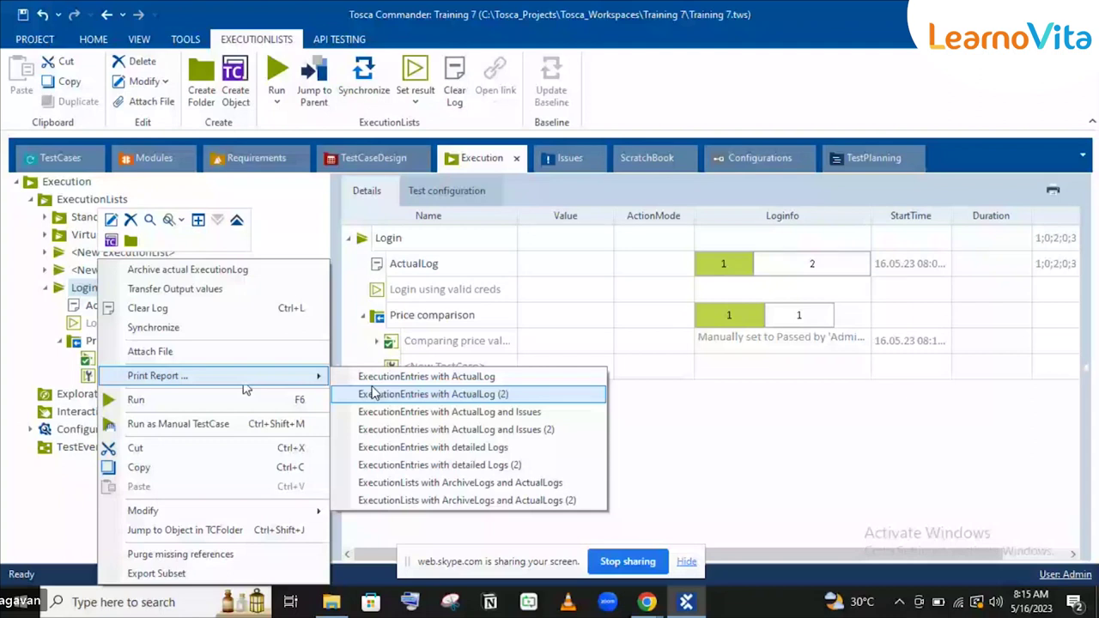
left_click(26, 289)
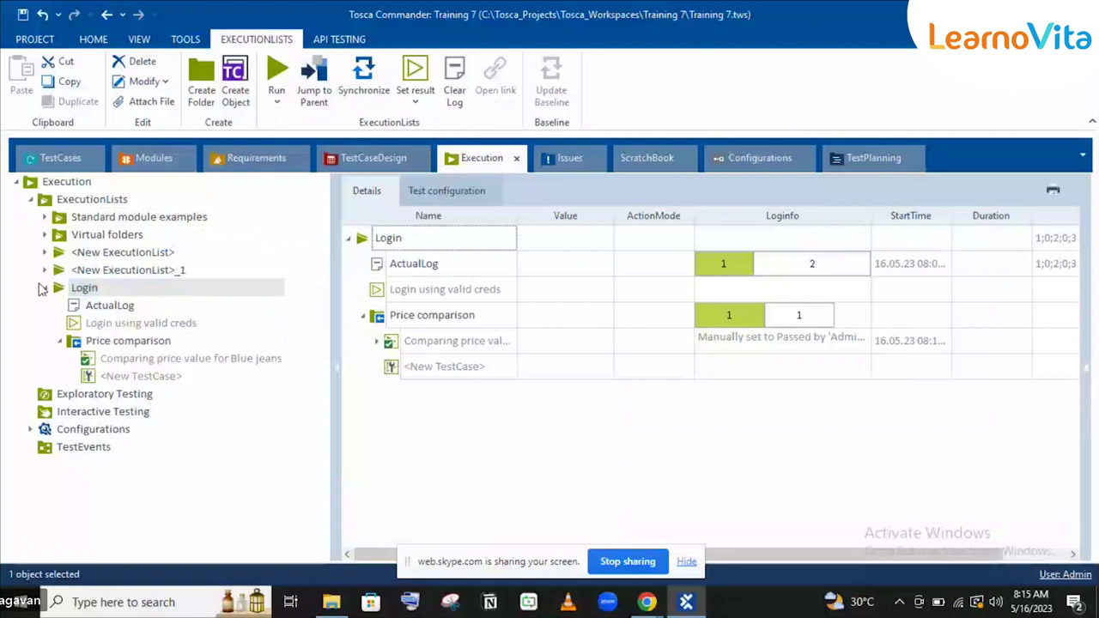
- Collapse the Login execution list and examine the contents and available operations of the two default-named execution lists
left_click(44, 288)
left_click(85, 271)
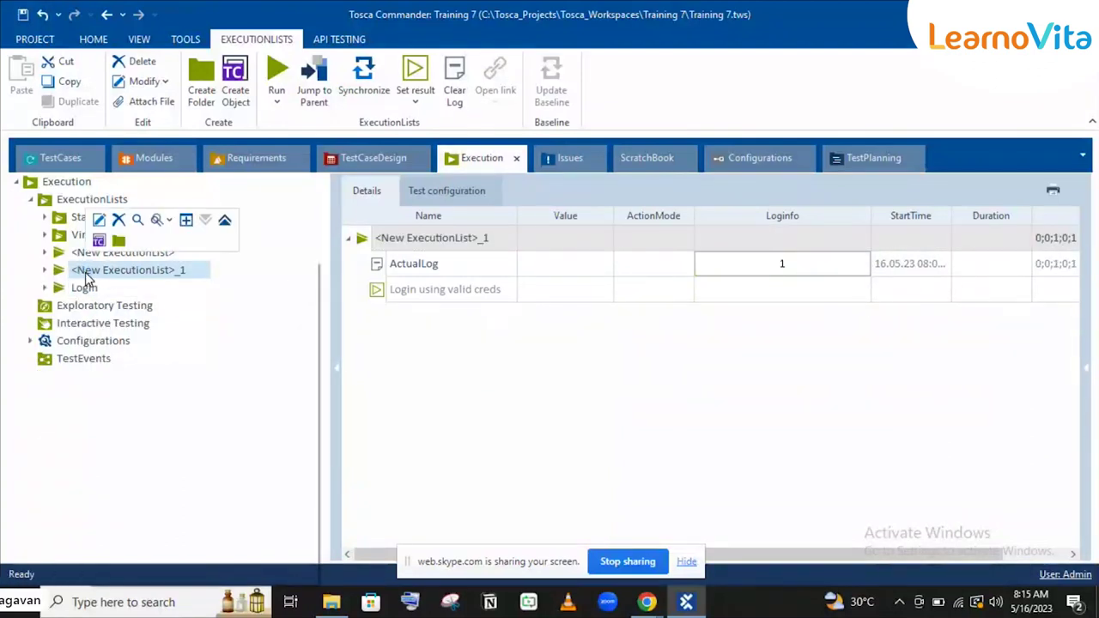
right_click(85, 272)
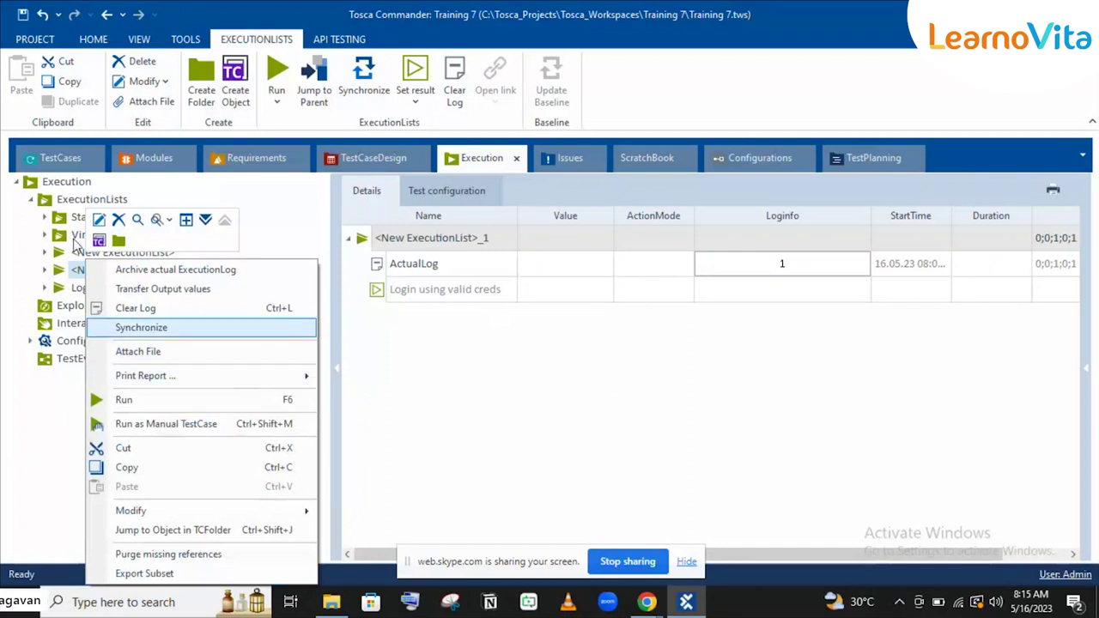
left_click(77, 255)
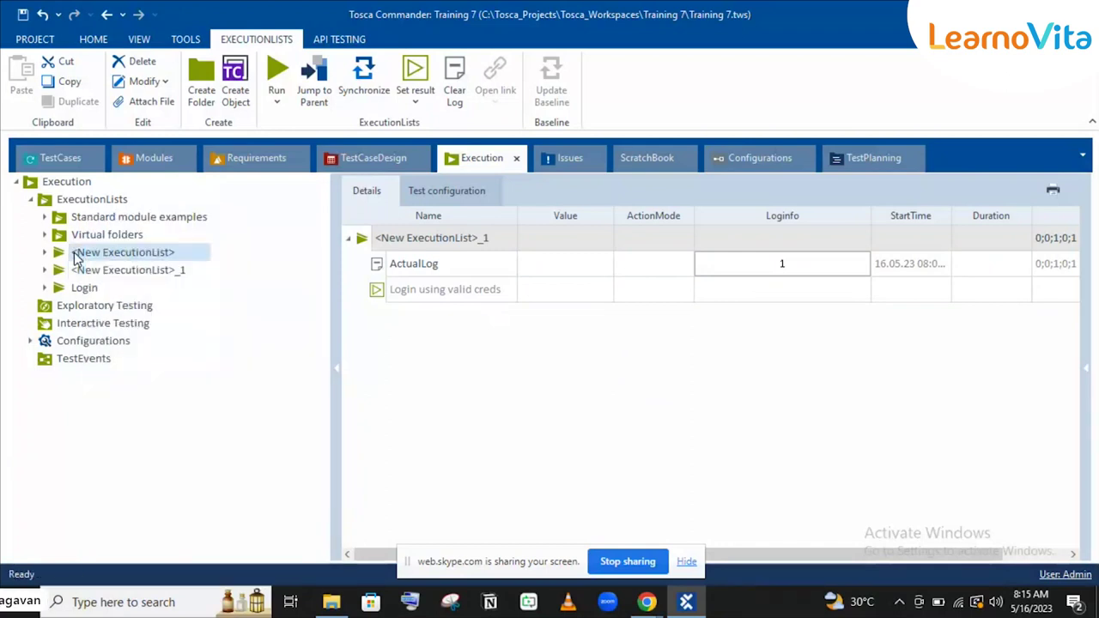
right_click(76, 256)
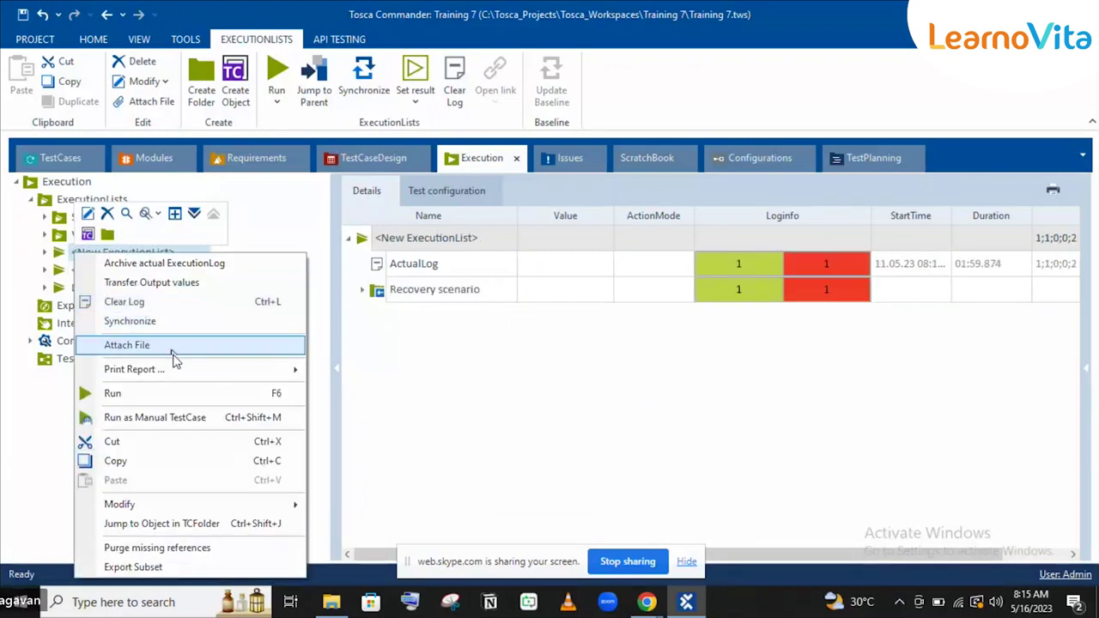
mouse_move(275, 369)
key("Escape")
key("Escape")
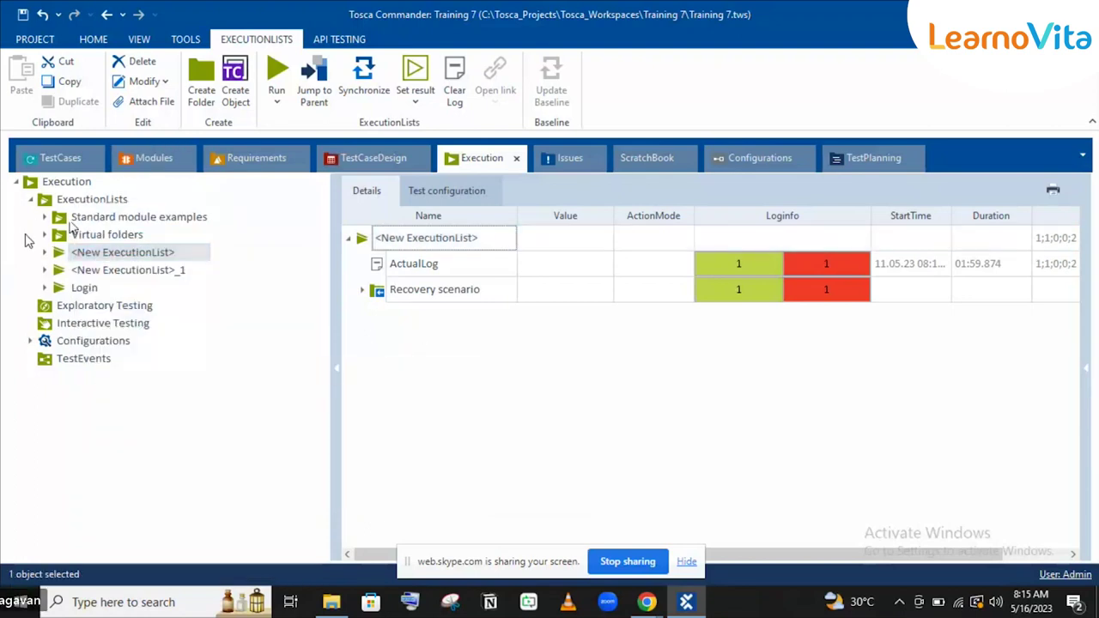
- Create a new execution list with the default name by adding an item from TestCases to the ExecutionLists folder
left_click(40, 157)
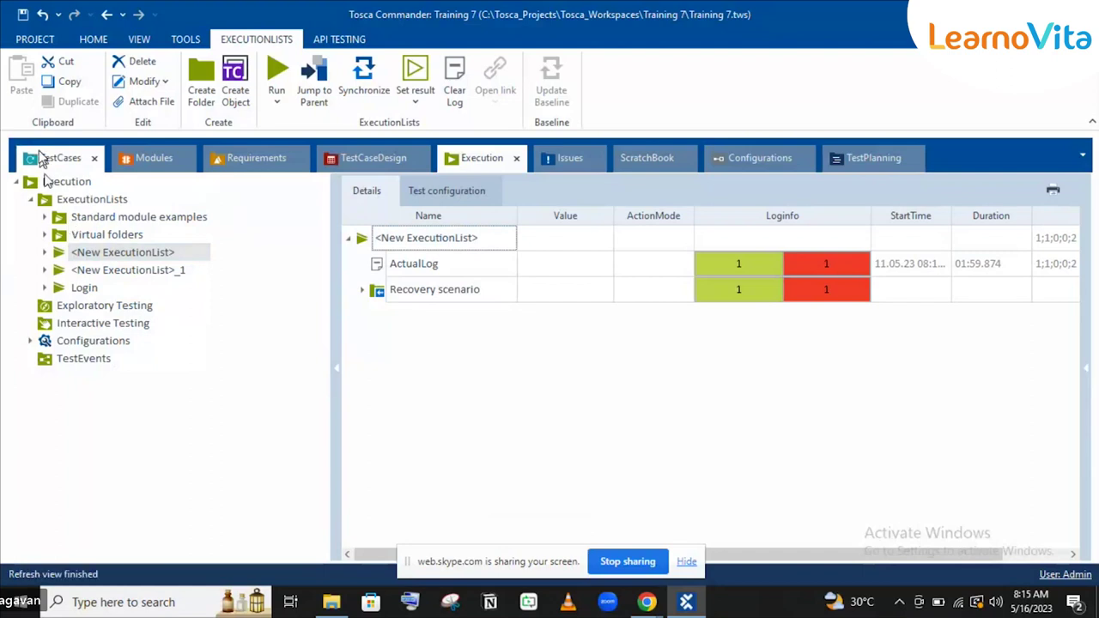
left_click_drag(45, 365, 98, 203)
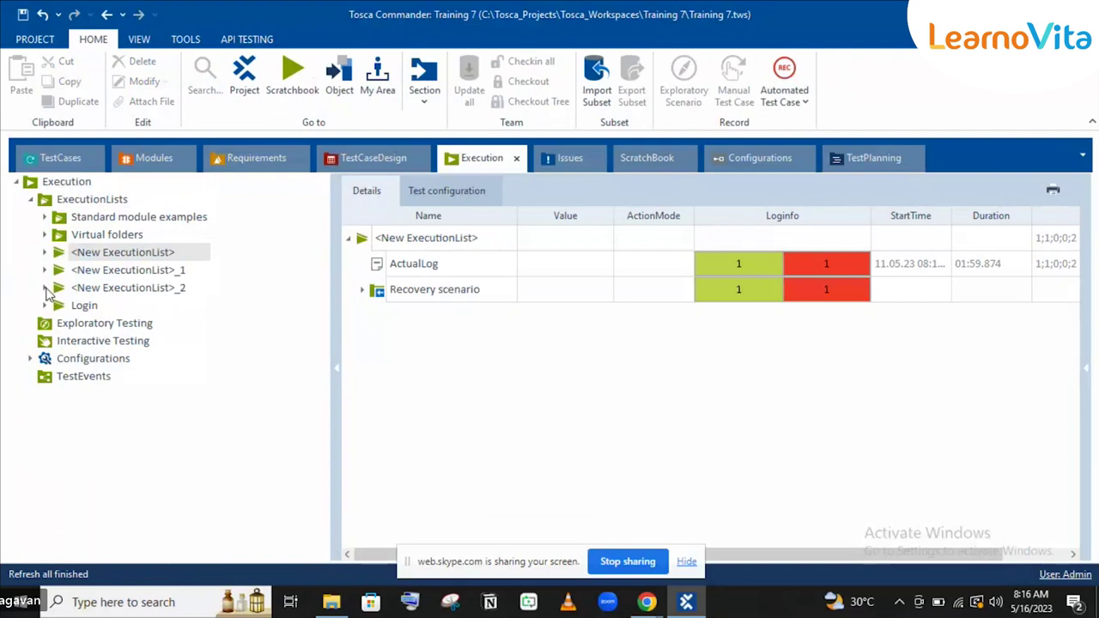
- Expand the <New ExecutionList>_2 execution list and examine its Repetition folder, the available operations and the report types for printing it
left_click(47, 288)
left_click(127, 328)
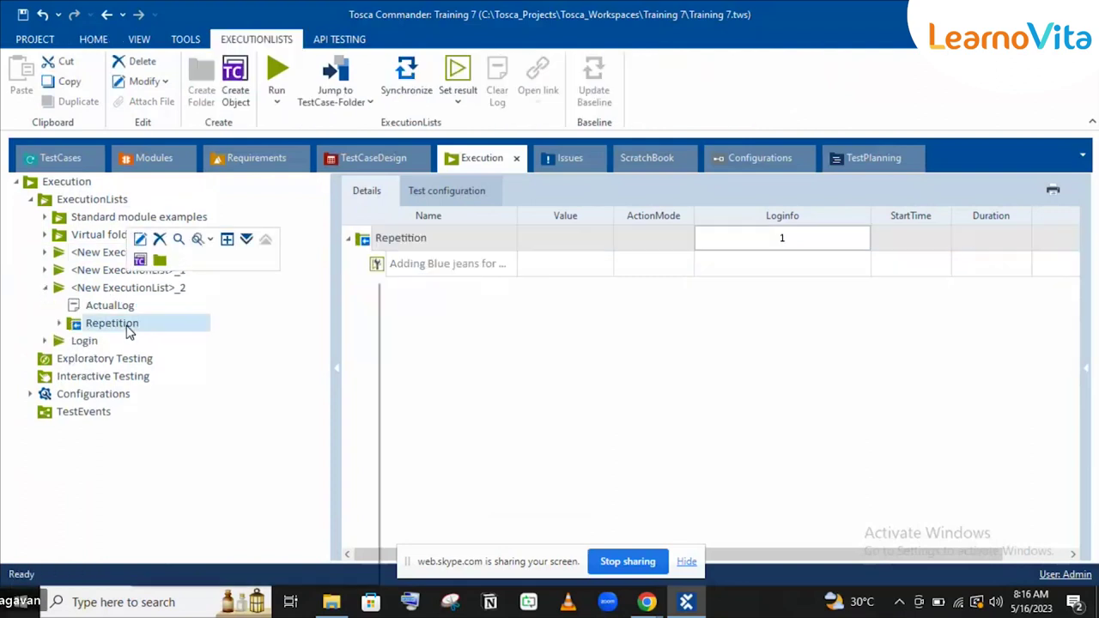
right_click(127, 330)
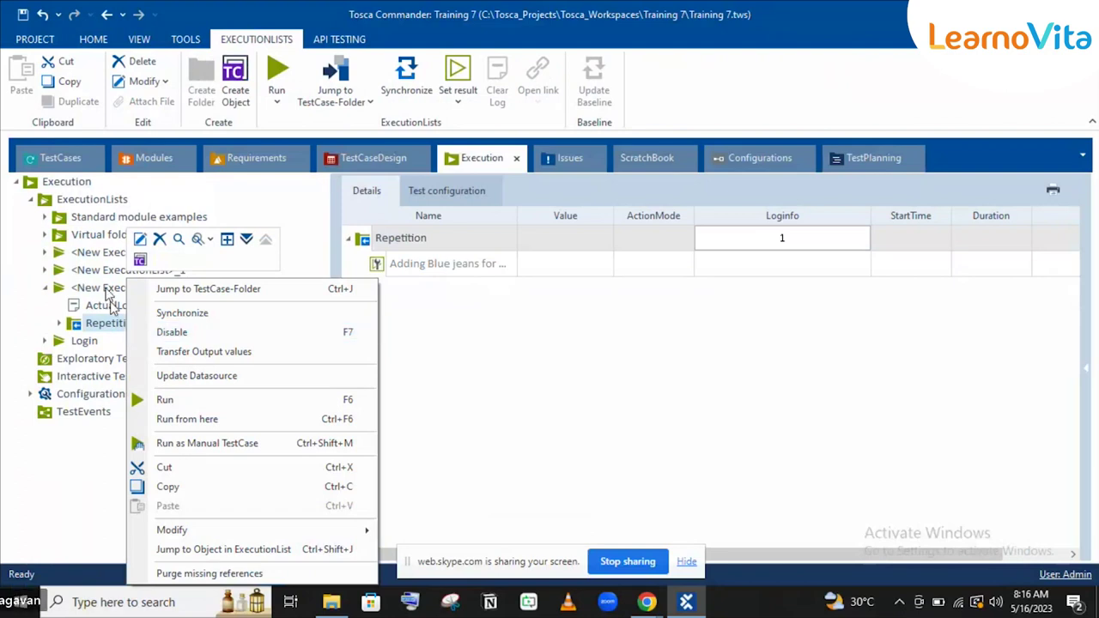
left_click(105, 290)
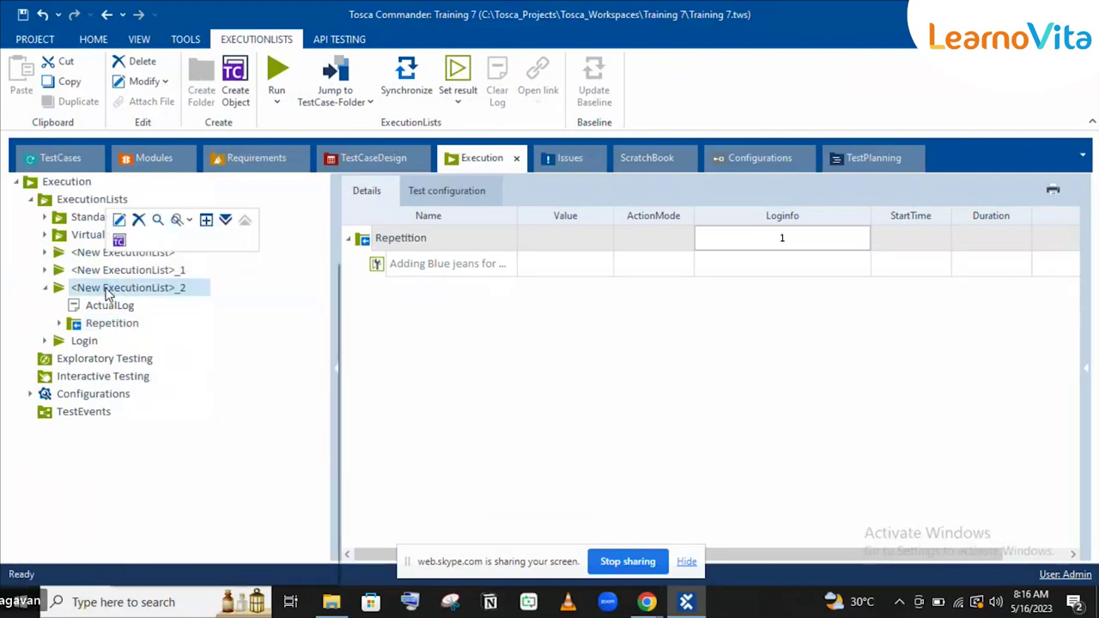
right_click(190, 287)
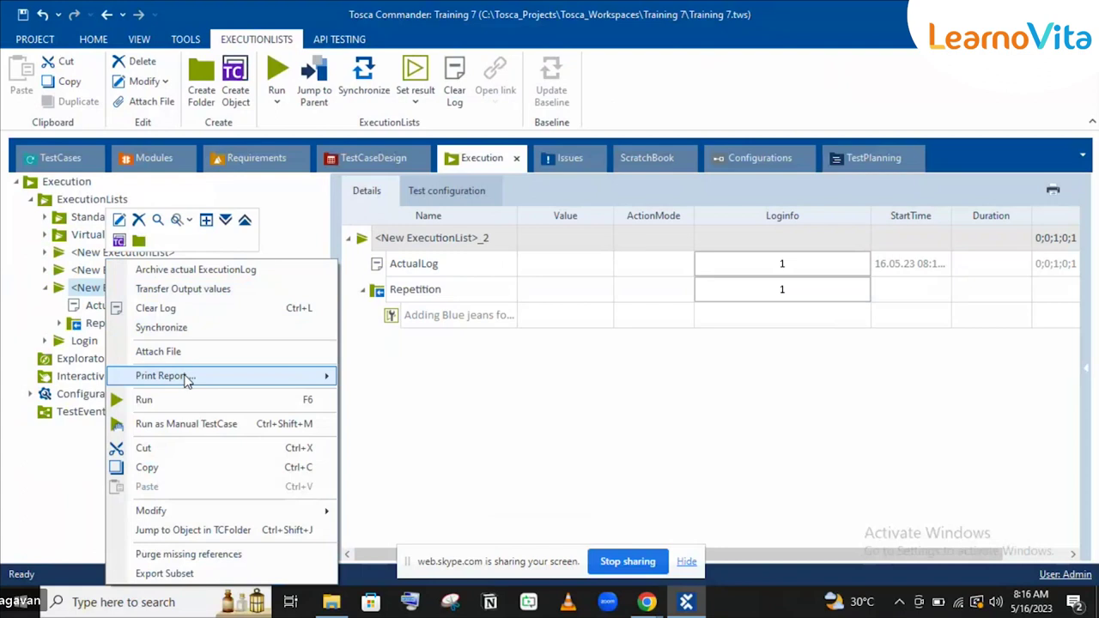
mouse_move(187, 380)
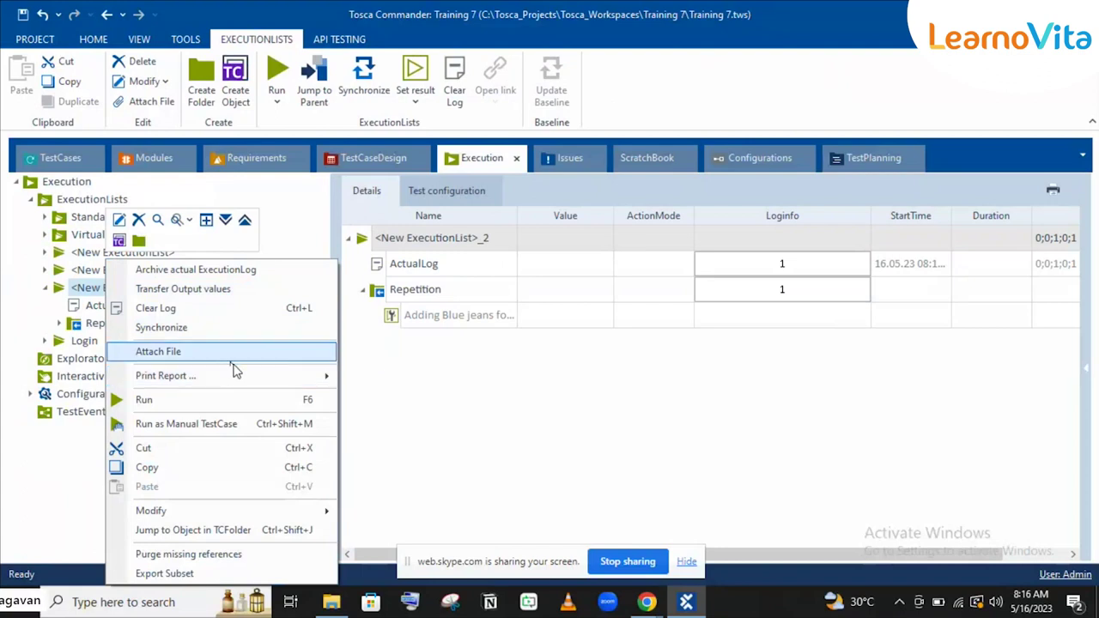
mouse_move(242, 371)
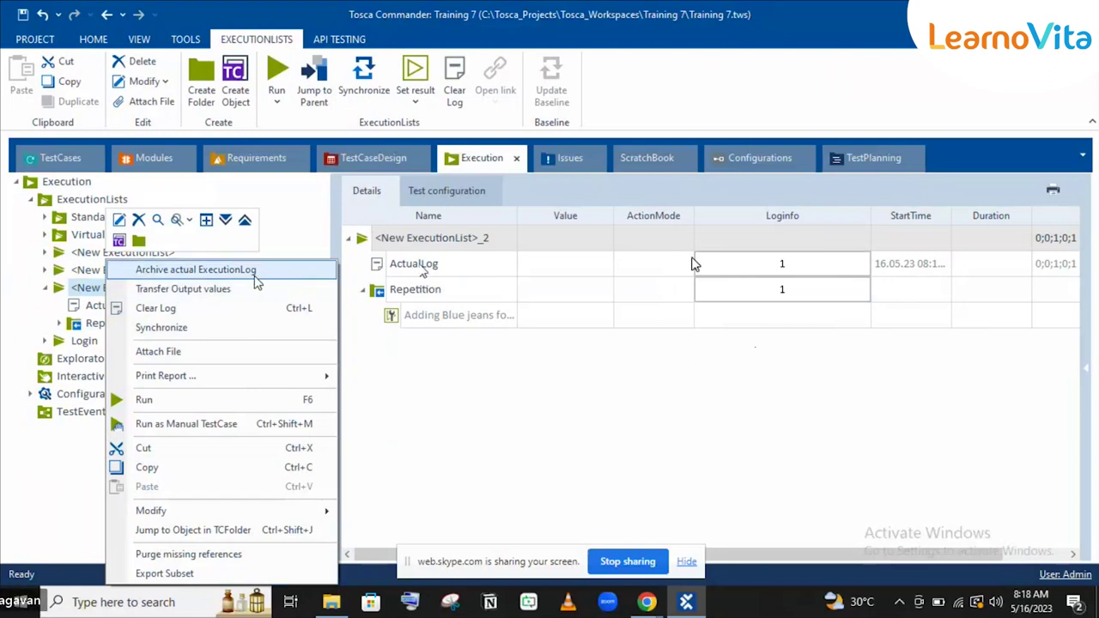
mouse_move(216, 378)
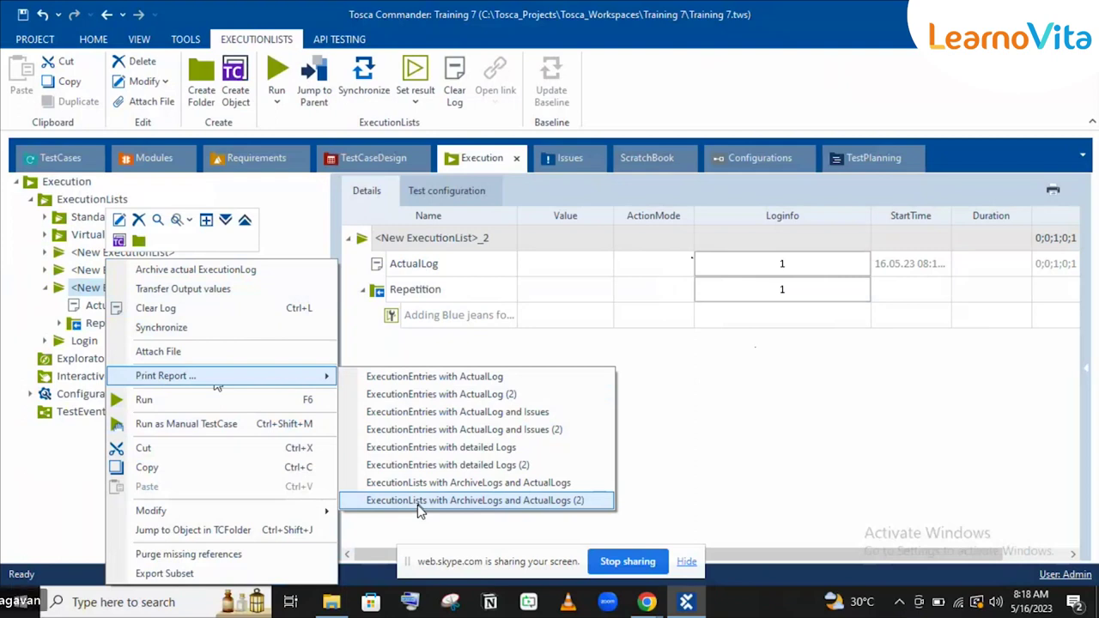
mouse_move(646, 600)
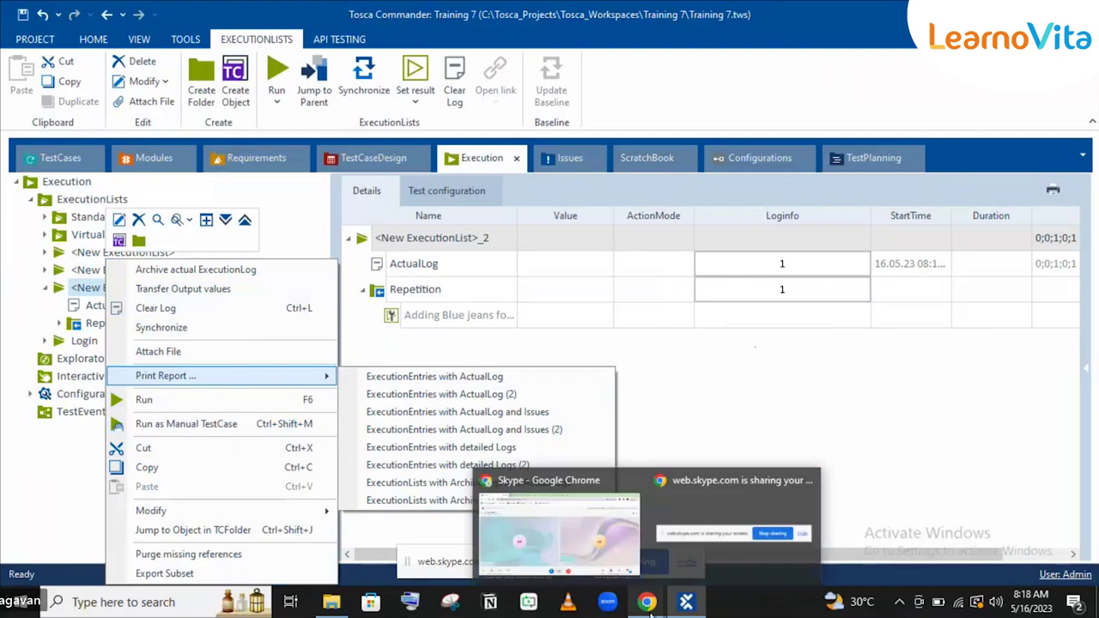
left_click(604, 534)
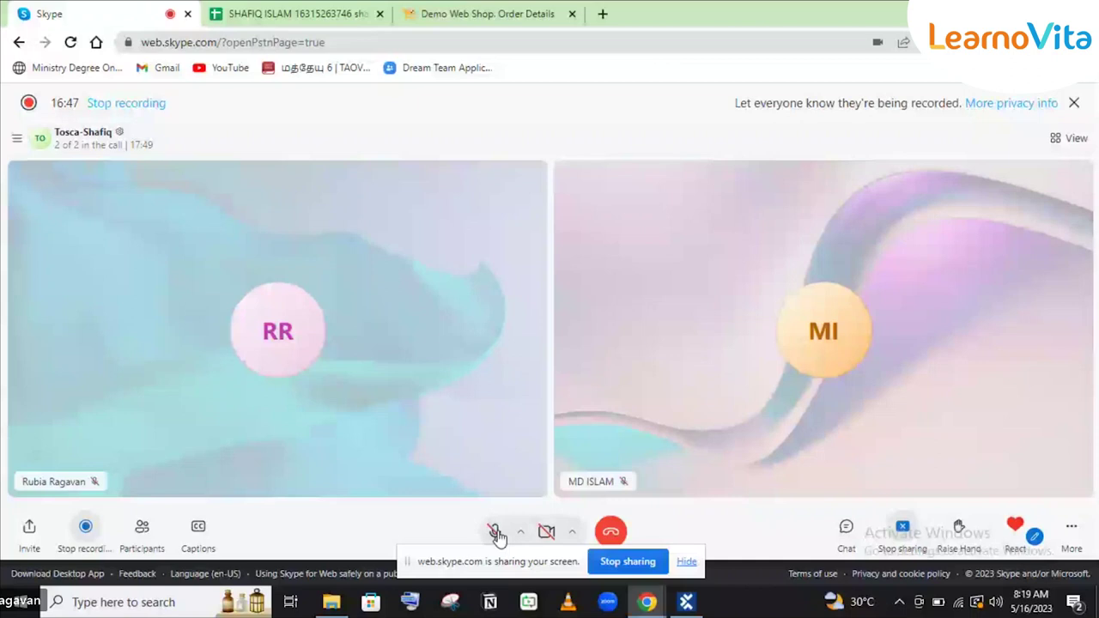
key("alt+Tab")
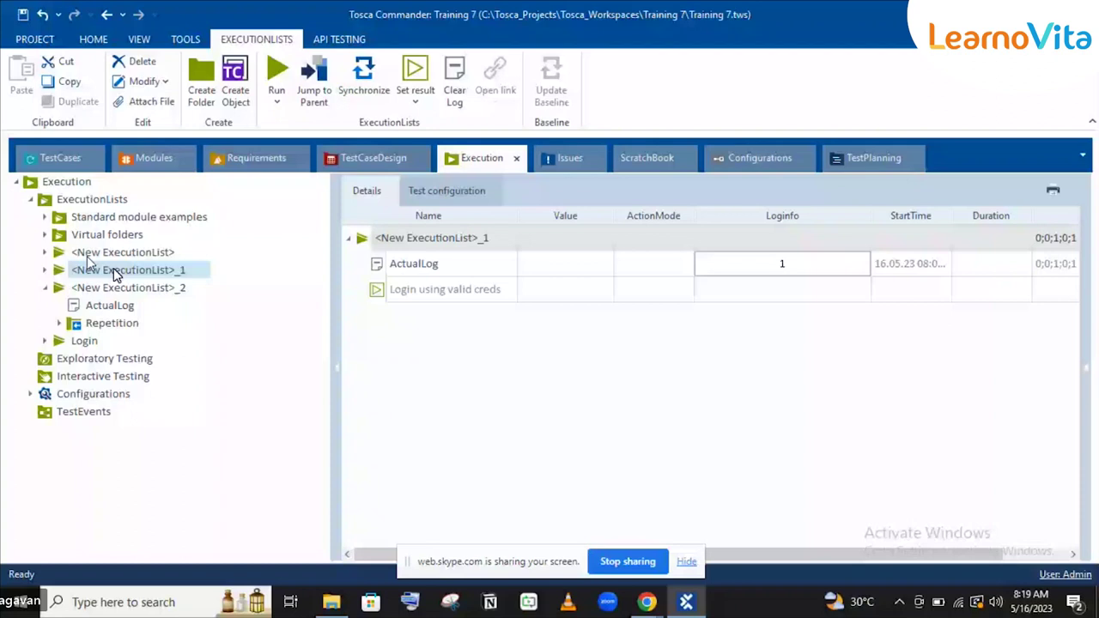
- Print the ExecutionEntries with ActualLog report of the <New ExecutionList> execution list, directed to Adobe PDF Format with all pages
left_click(103, 252)
right_click(387, 238)
mouse_move(515, 351)
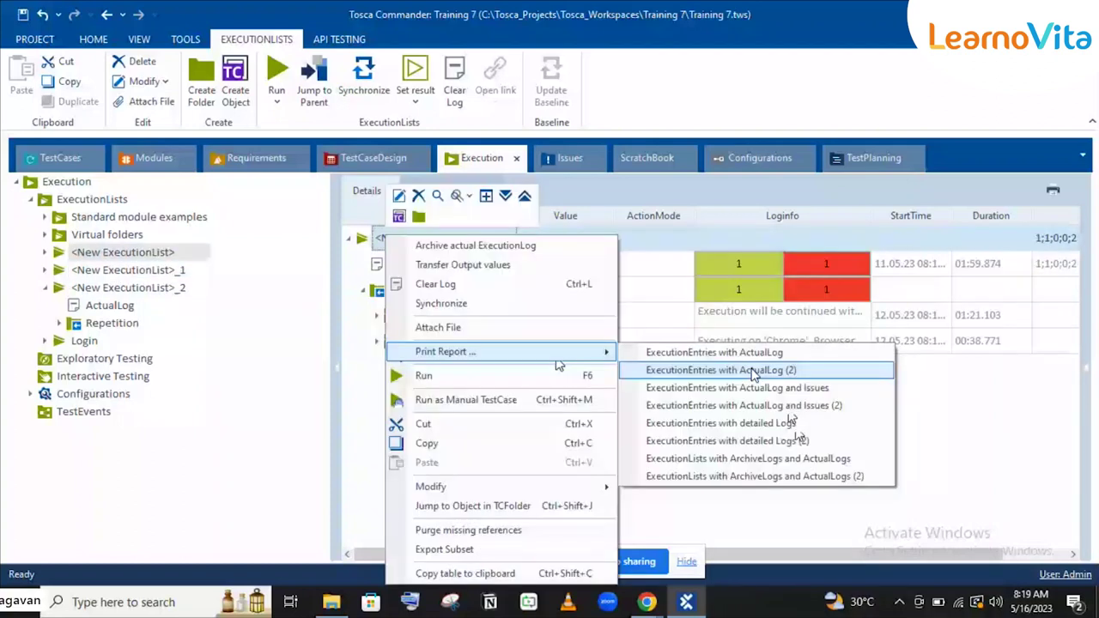
left_click(721, 353)
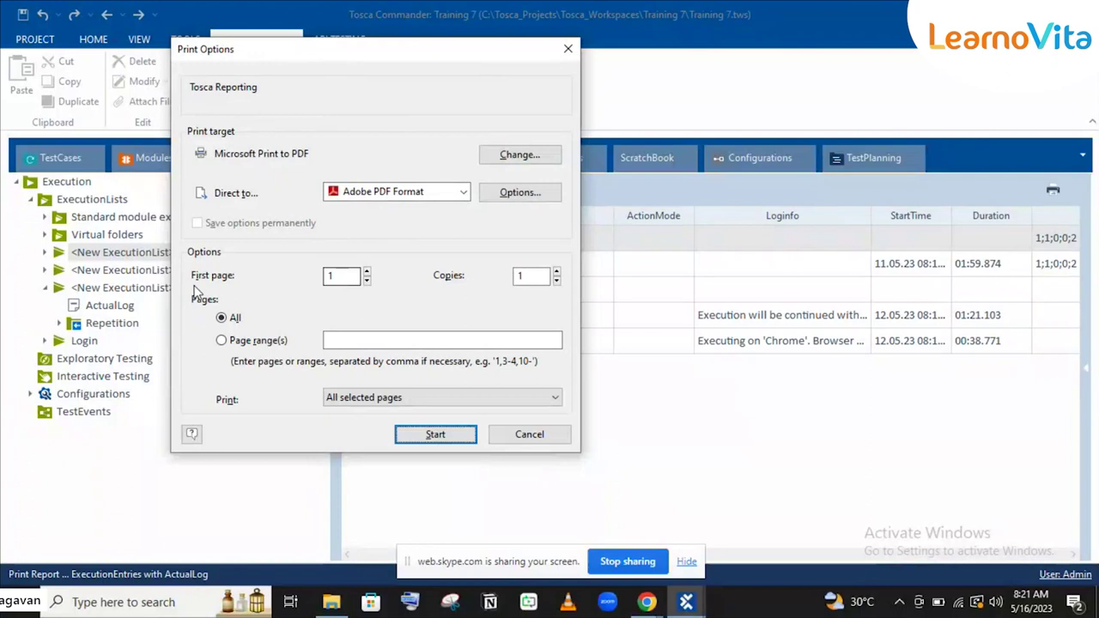
left_click(436, 438)
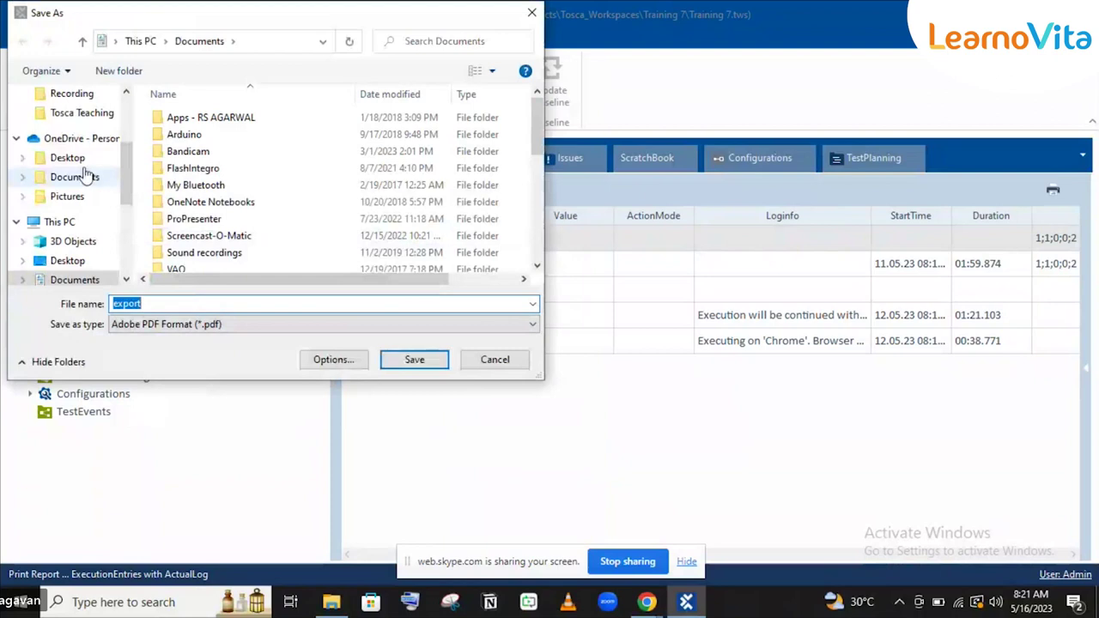
- Save the report PDF on the Desktop under the file name Actual log
scroll(84, 176, "up", 3)
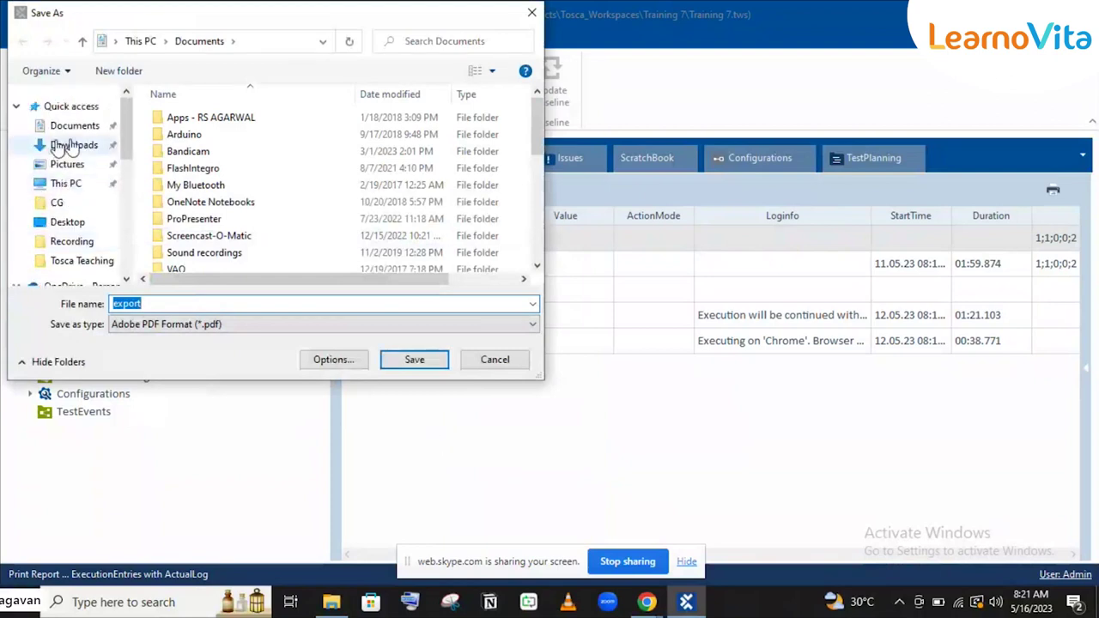
left_click(67, 225)
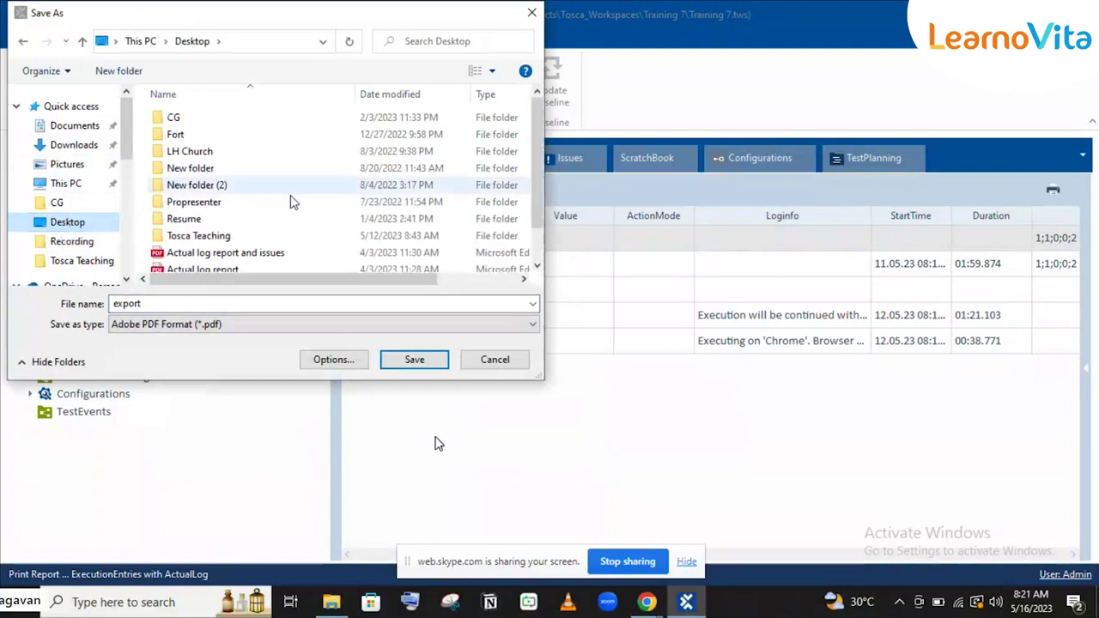
scroll(313, 209, "down", 1)
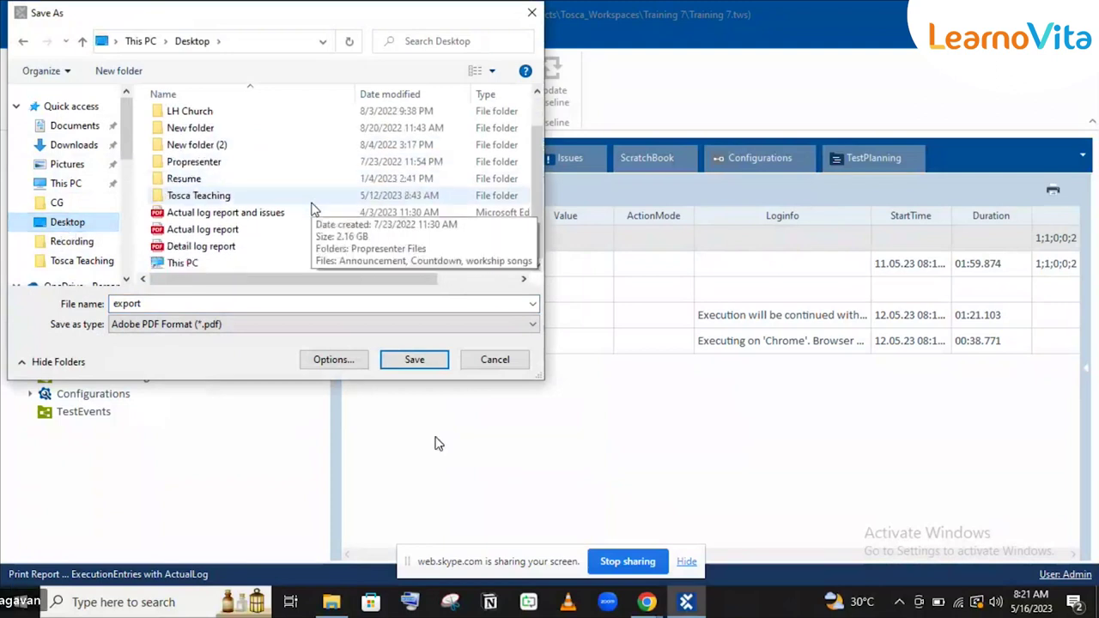
double_click(159, 303)
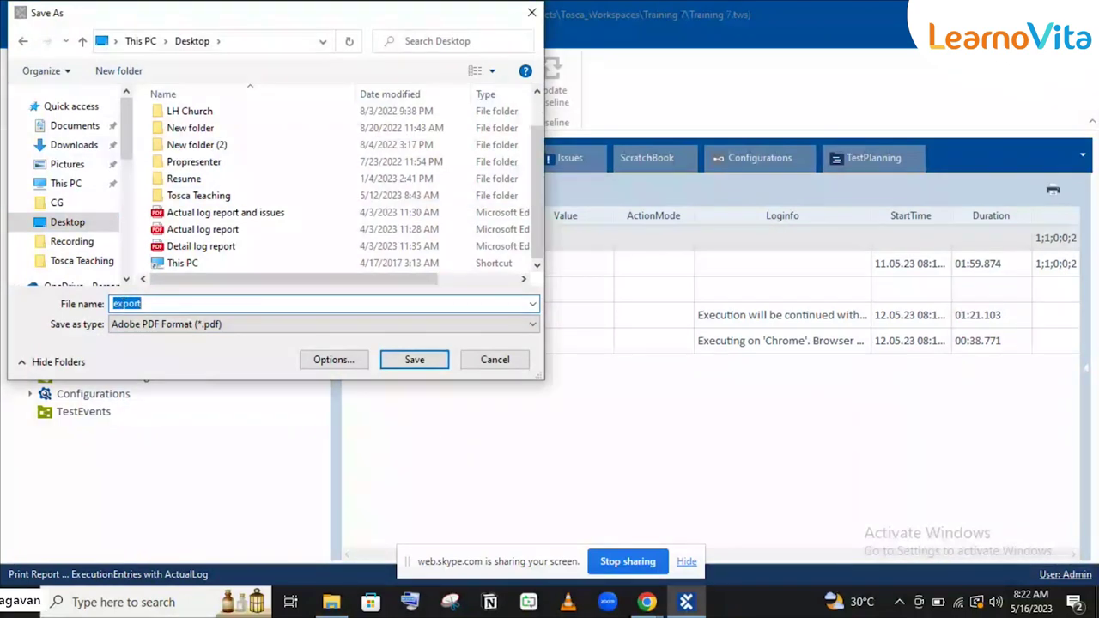
type("Actual log")
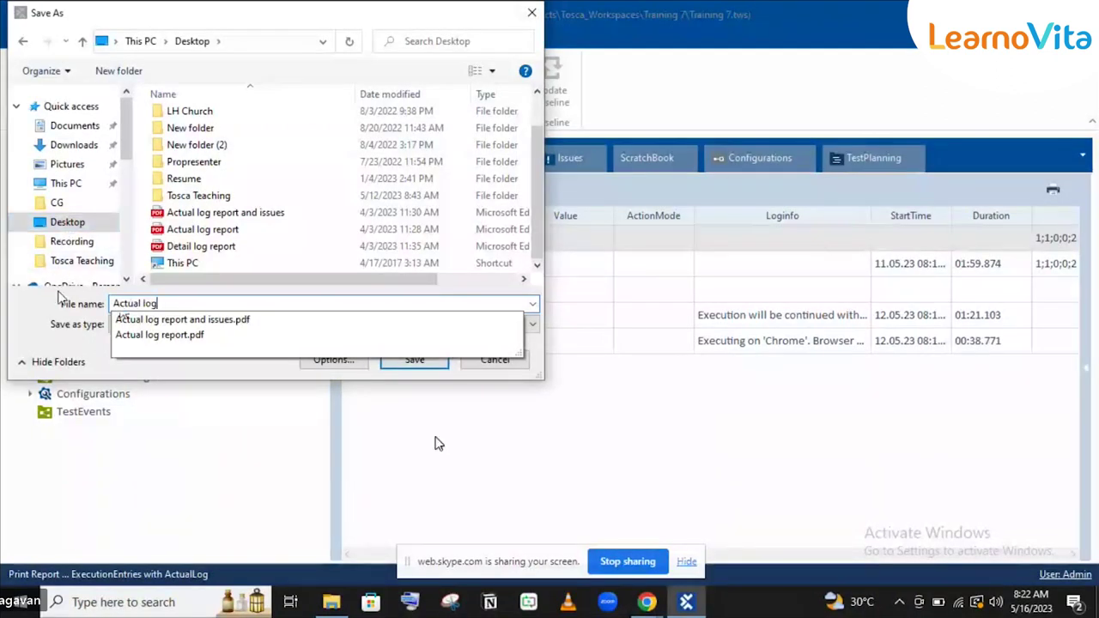
left_click(38, 302)
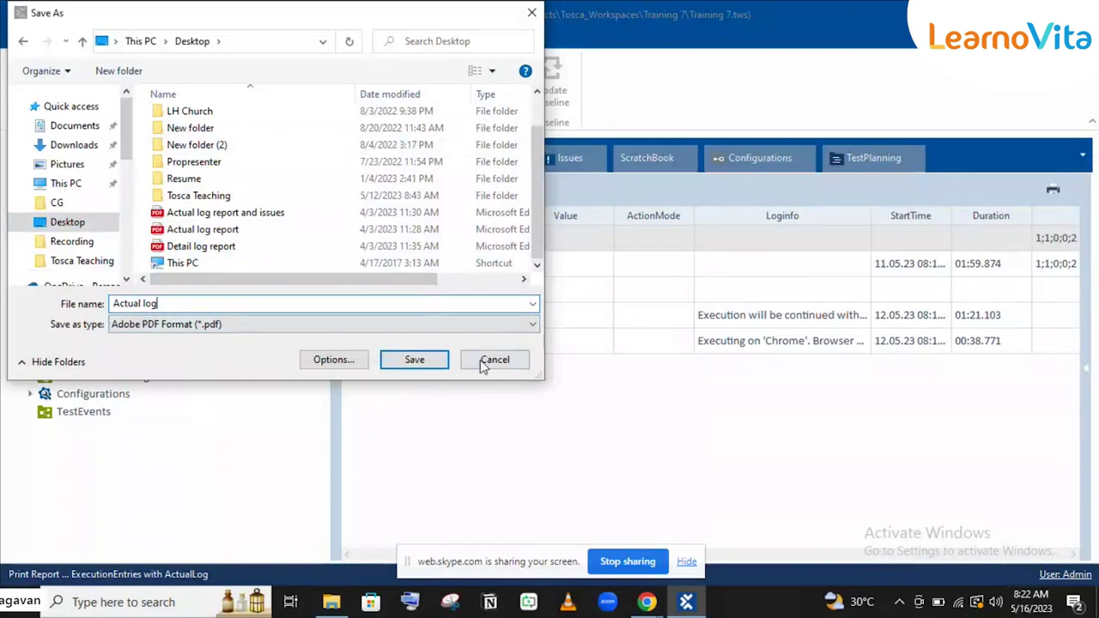
left_click(414, 360)
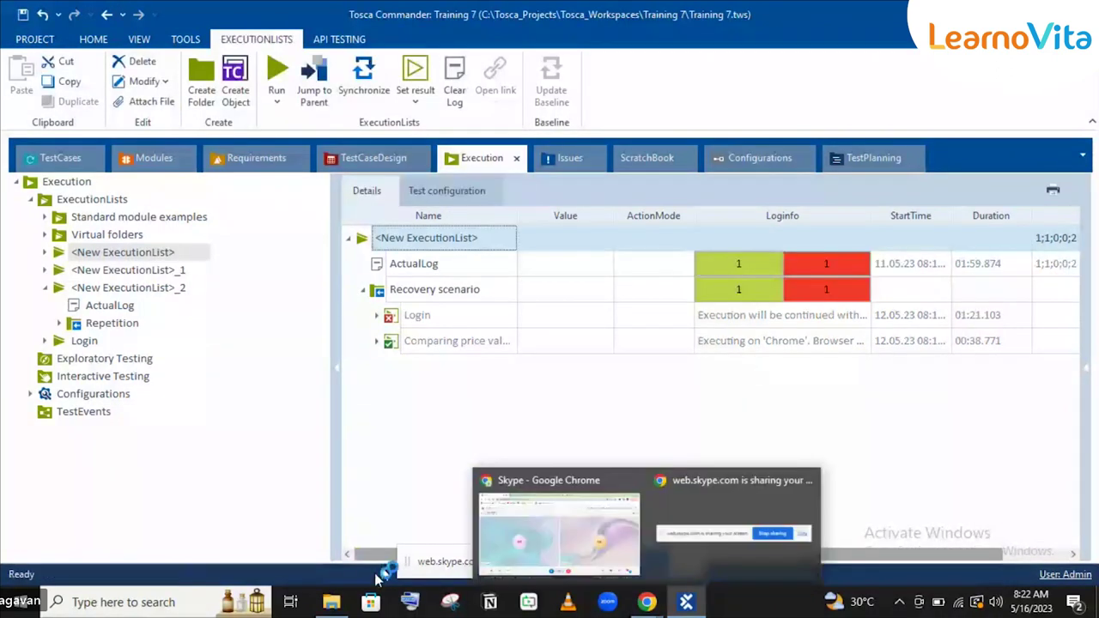
- Switch to File Explorer, open the Actual log PDF from the Desktop folder and maximize its window
mouse_move(344, 604)
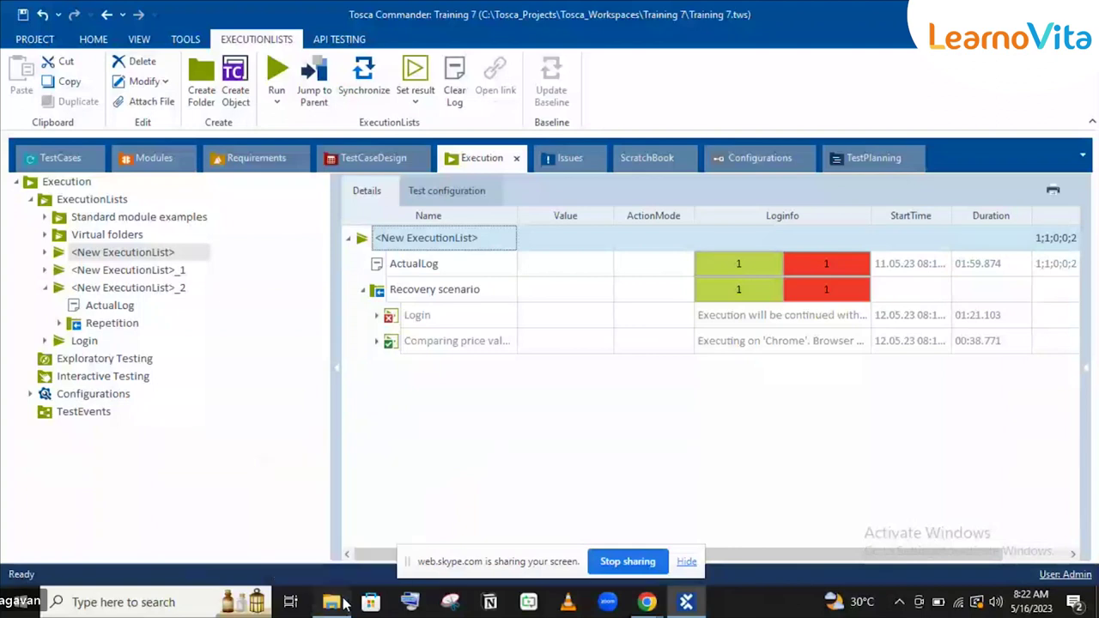
left_click(344, 603)
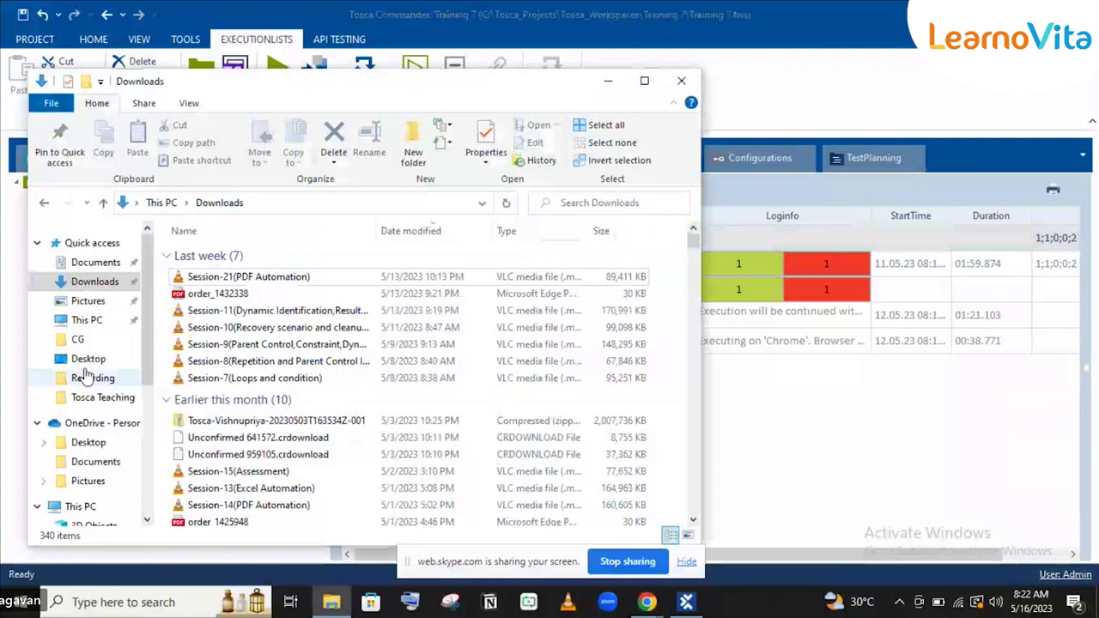
left_click(89, 360)
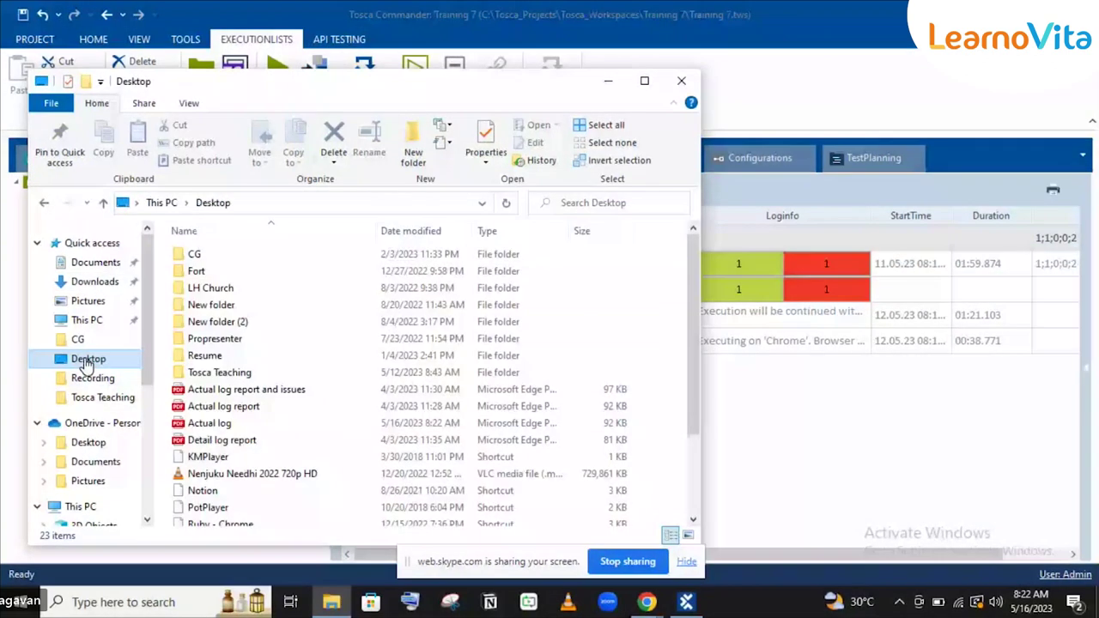
left_click(220, 424)
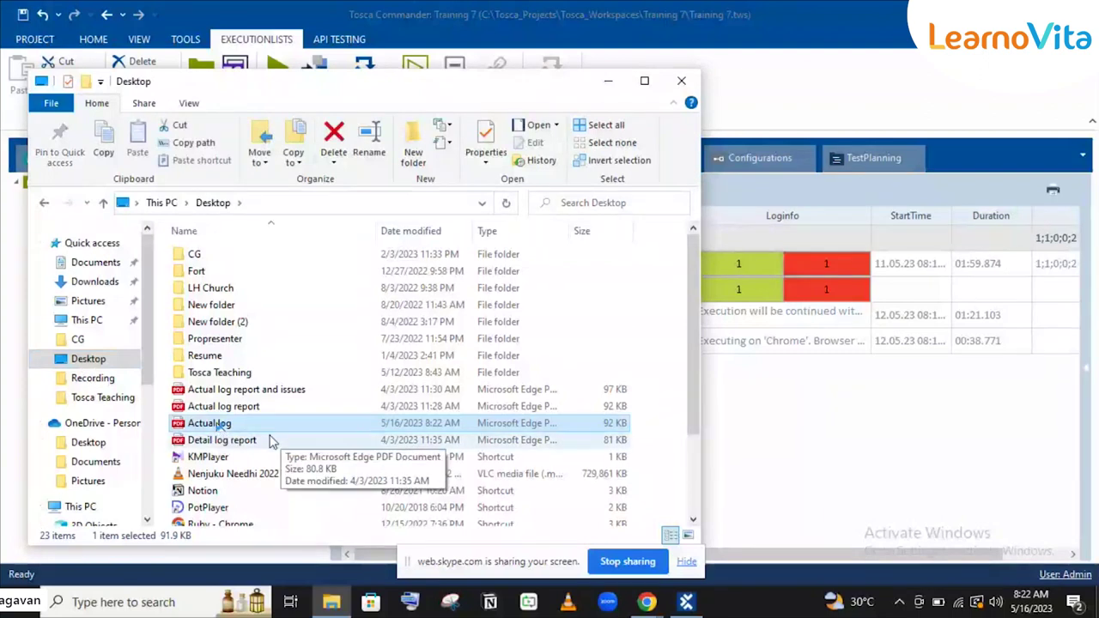
double_click(244, 429)
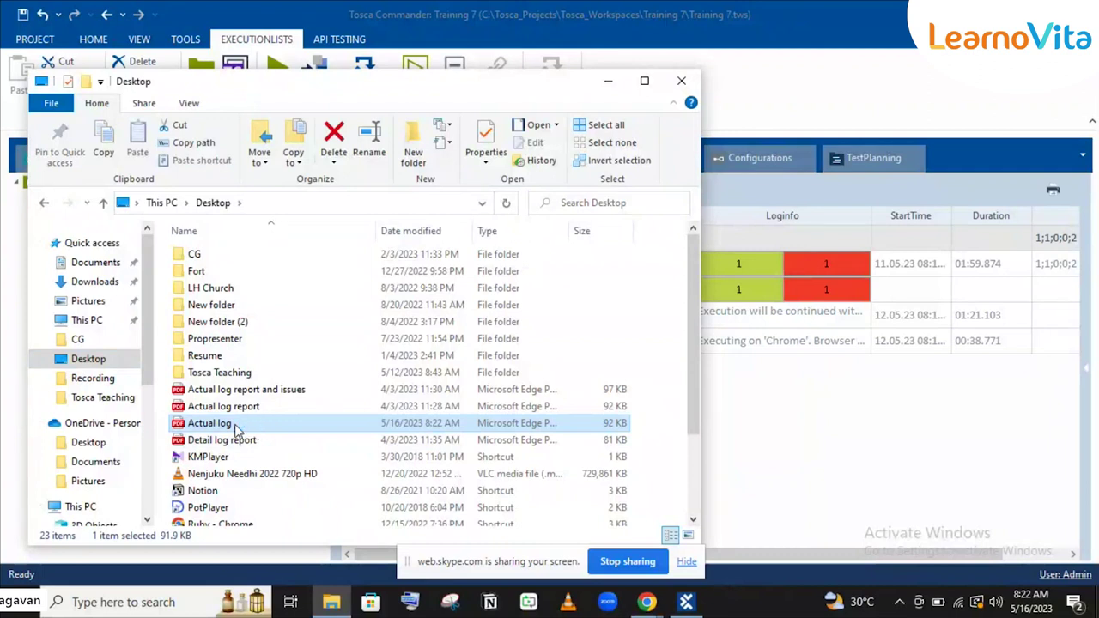
double_click(237, 429)
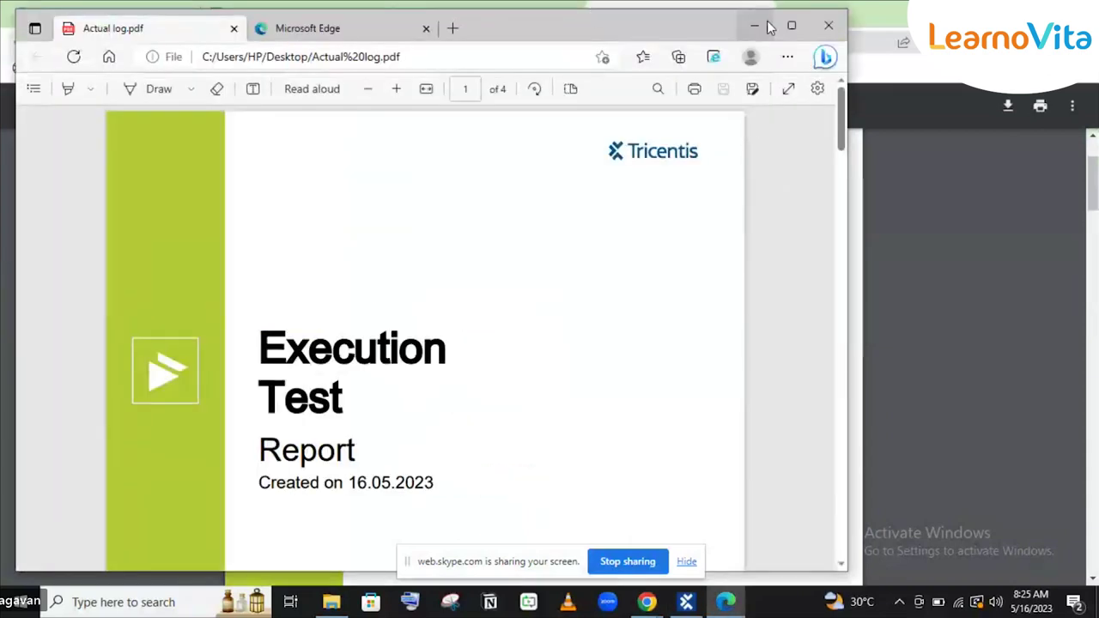
left_click(797, 31)
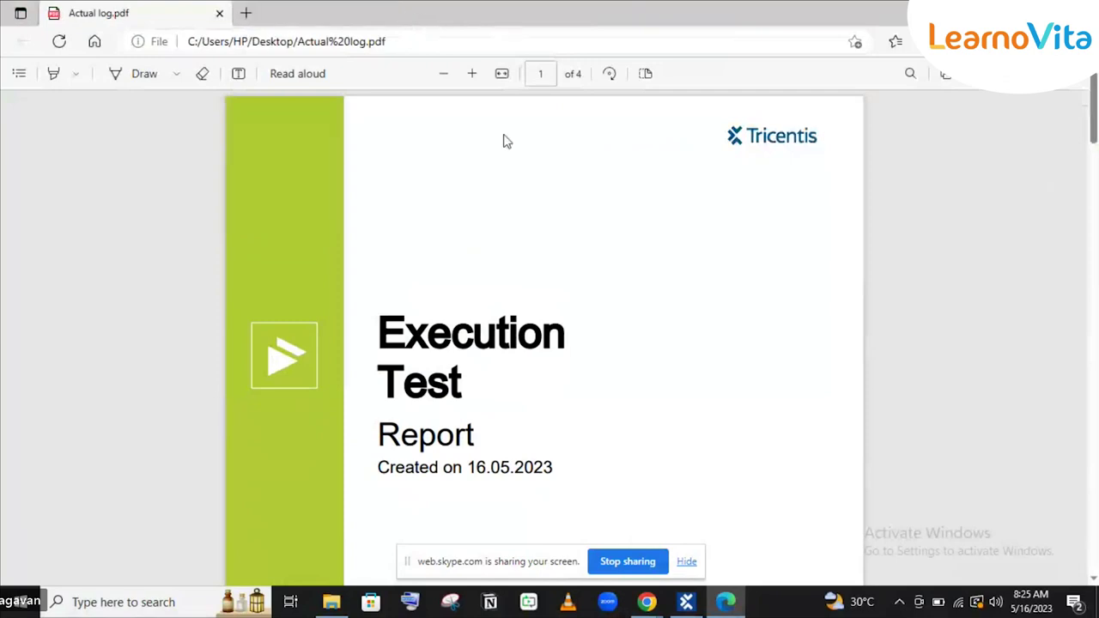
- Read through the execution report's summary table, SumUp chart and the detailed log entries for each test case on the last page
scroll(506, 141, "down", 3)
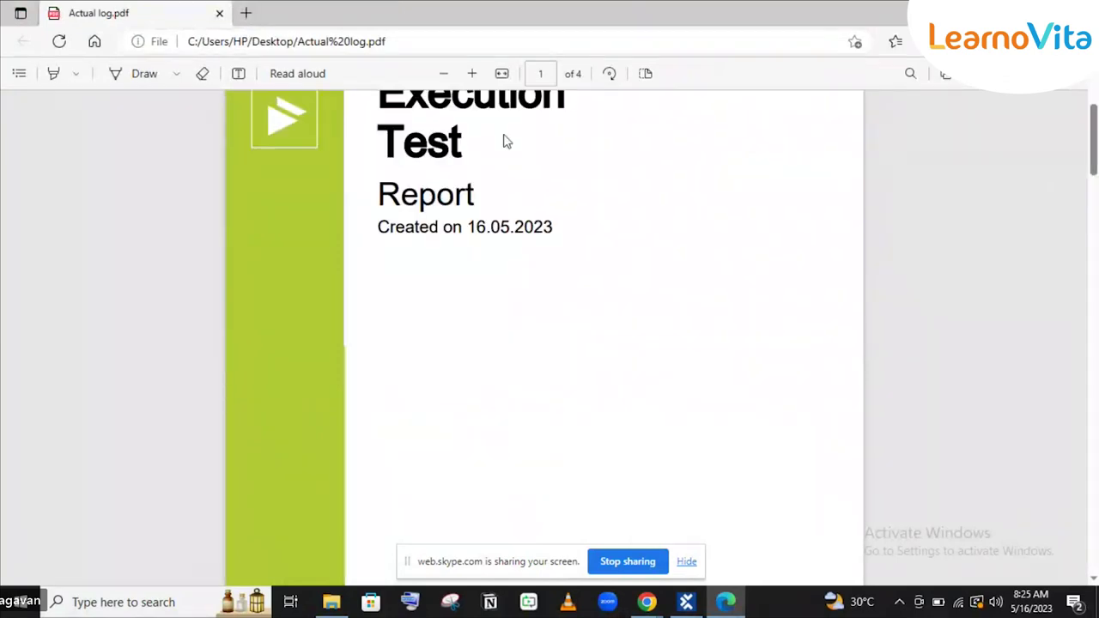
scroll(505, 141, "down", 5)
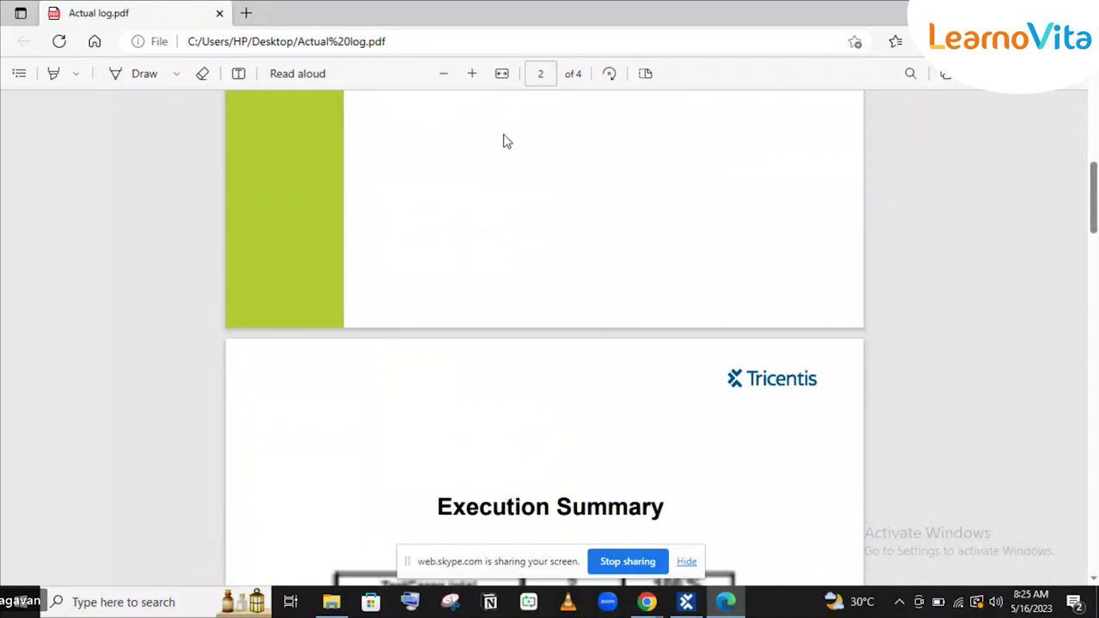
scroll(505, 142, "down", 5)
scroll(505, 142, "up", 2)
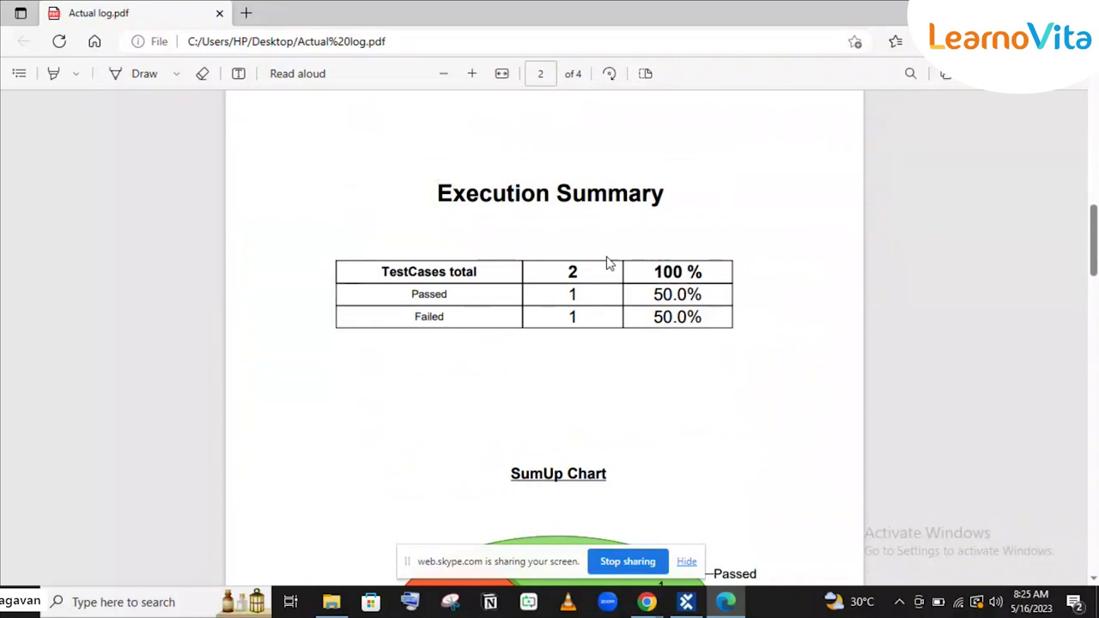
scroll(561, 318, "down", 4)
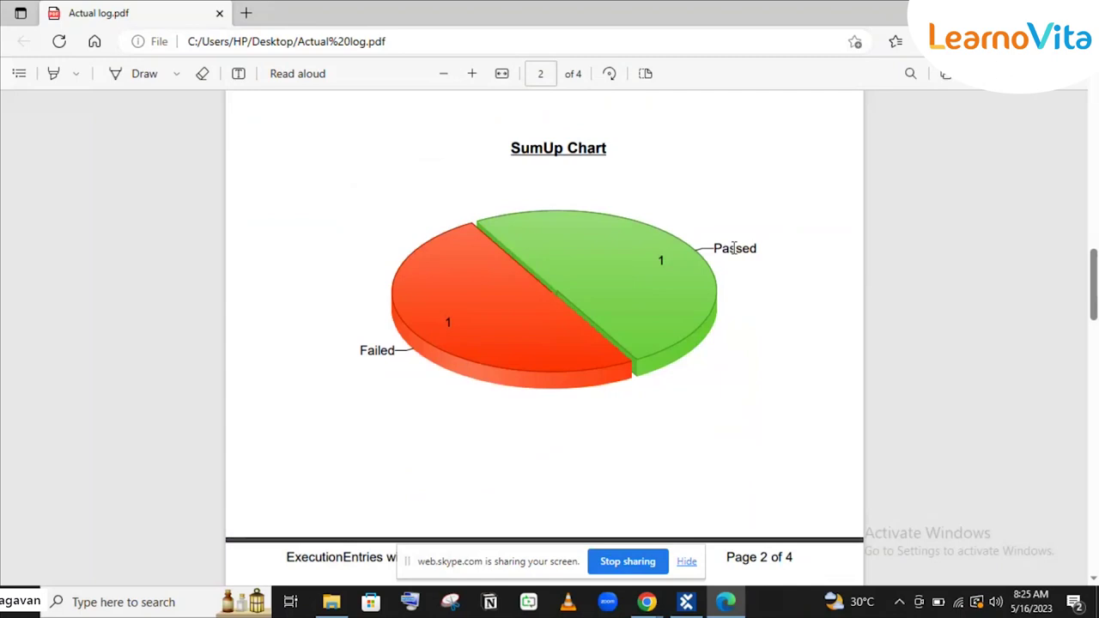
scroll(623, 287, "down", 3)
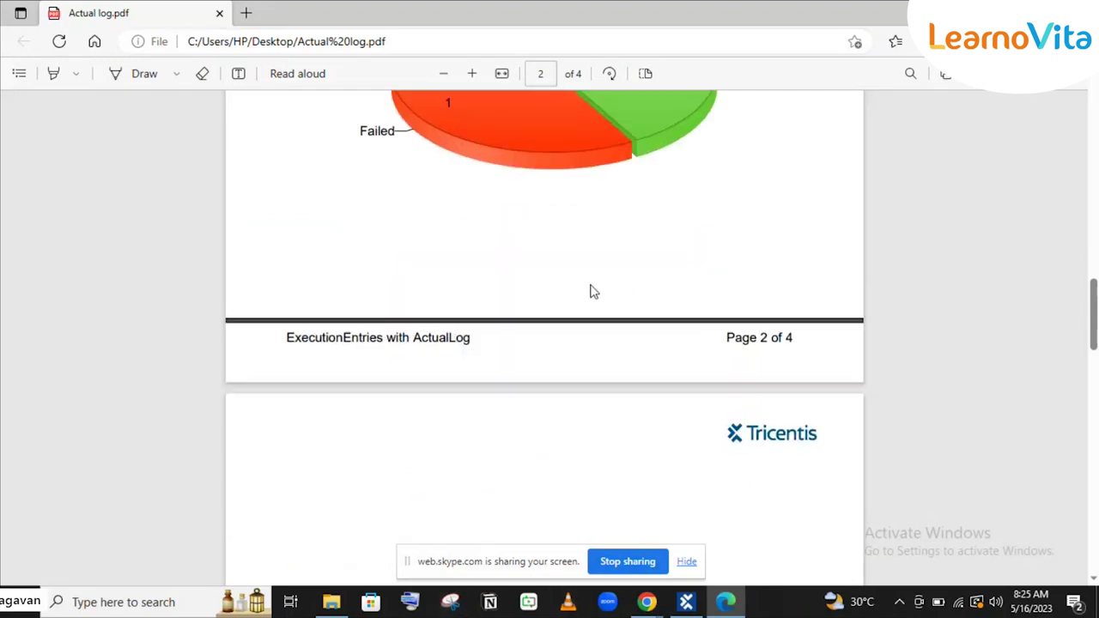
left_click_drag(1093, 321, 1095, 432)
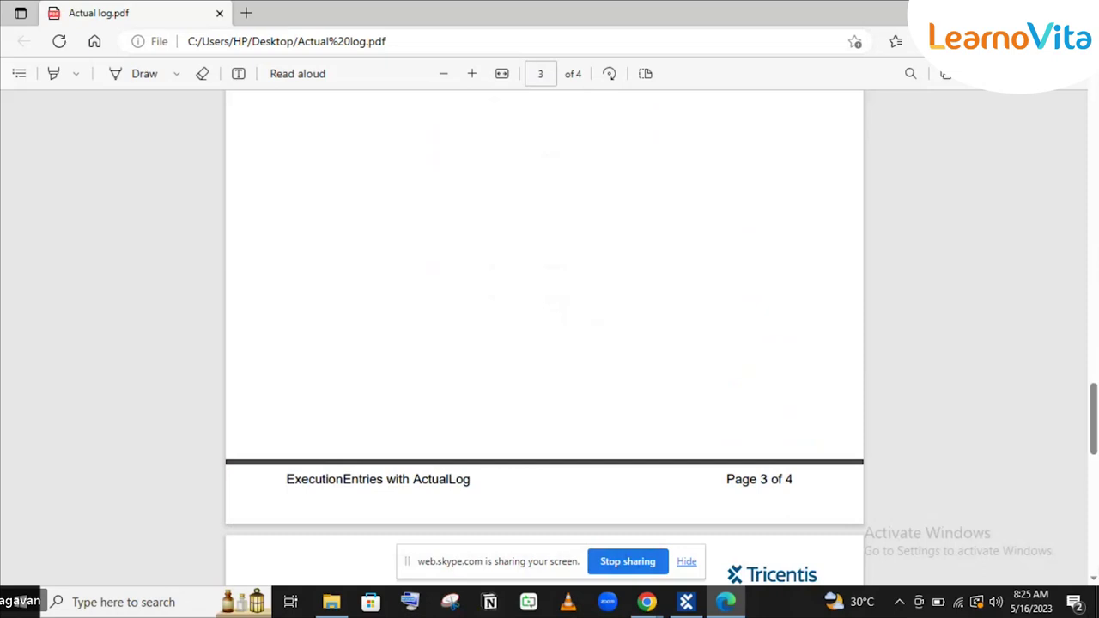
scroll(798, 425, "down", 5)
scroll(798, 425, "up", 1)
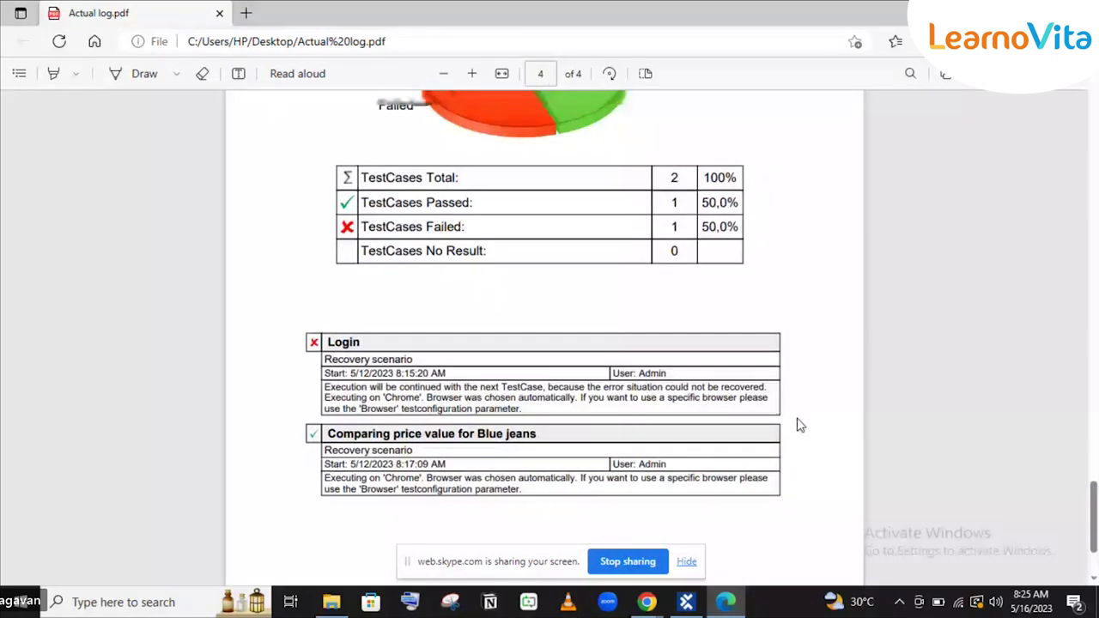
scroll(798, 425, "up", 1)
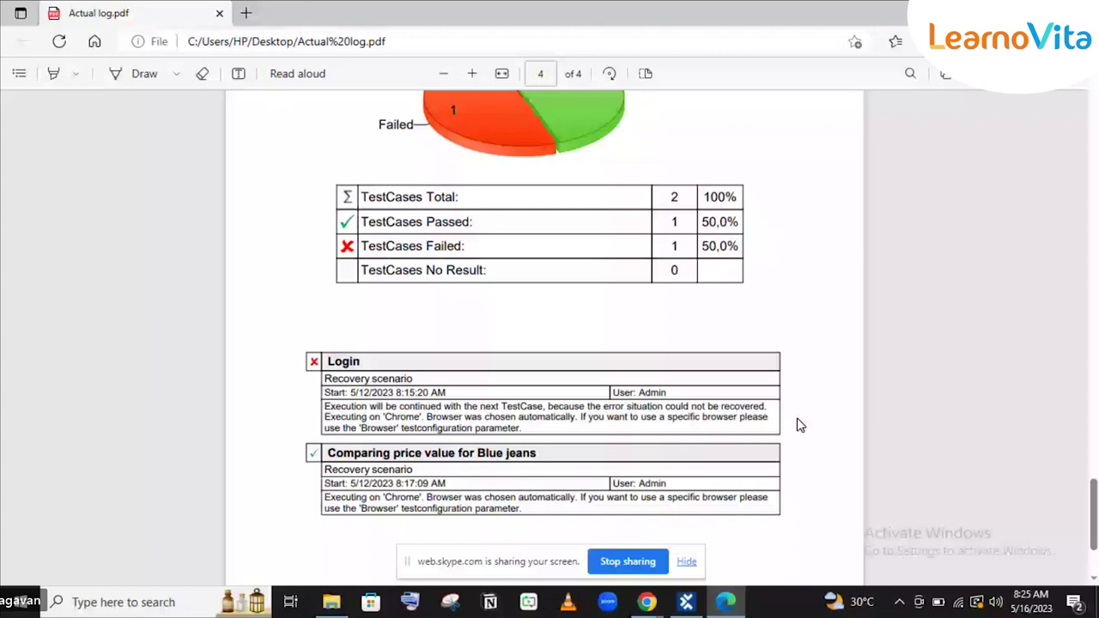
- Compare the test case totals and the passed/failed pie chart with the Login and Comparing price value for Blue jeans log entries
scroll(798, 425, "down", 2)
scroll(798, 425, "up", 1)
scroll(796, 425, "up", 1)
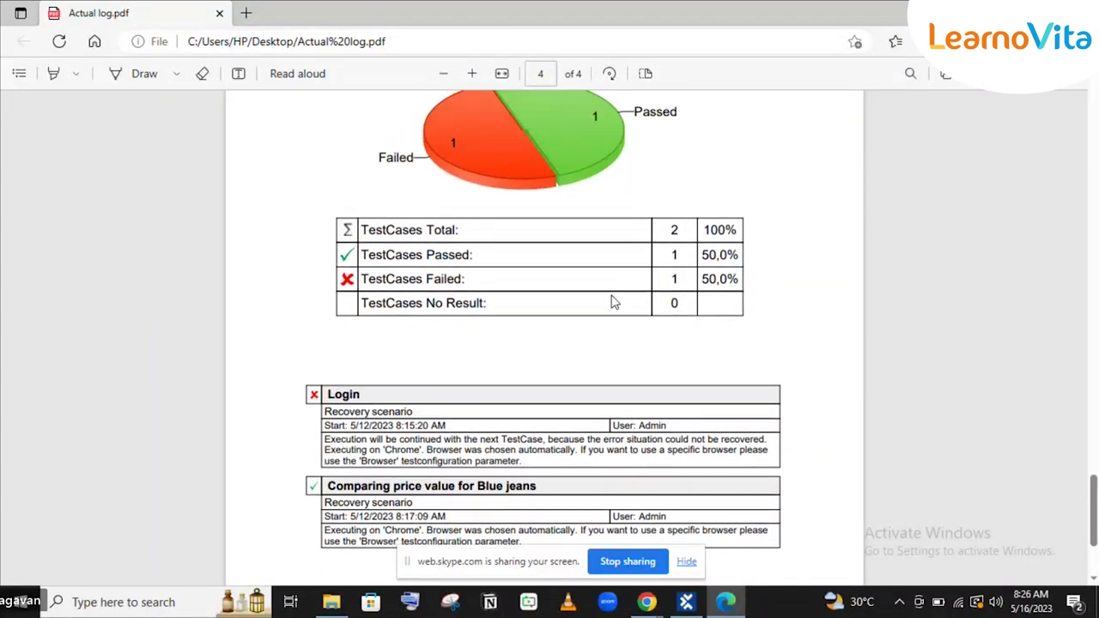
scroll(609, 201, "down", 1)
scroll(609, 201, "up", 1)
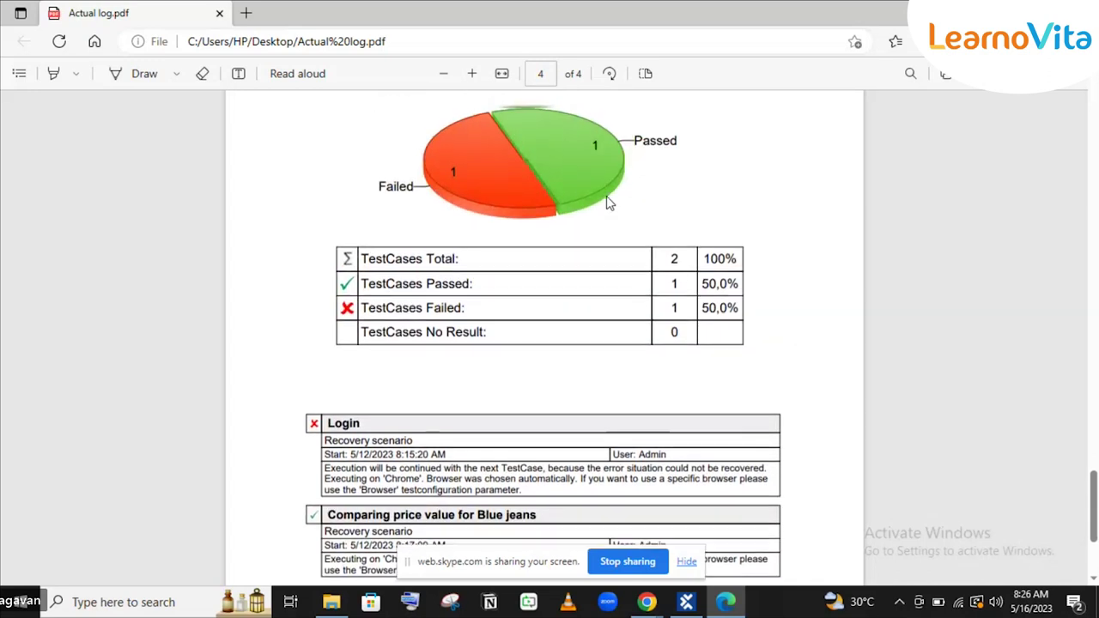
scroll(609, 201, "up", 1)
scroll(608, 201, "down", 3)
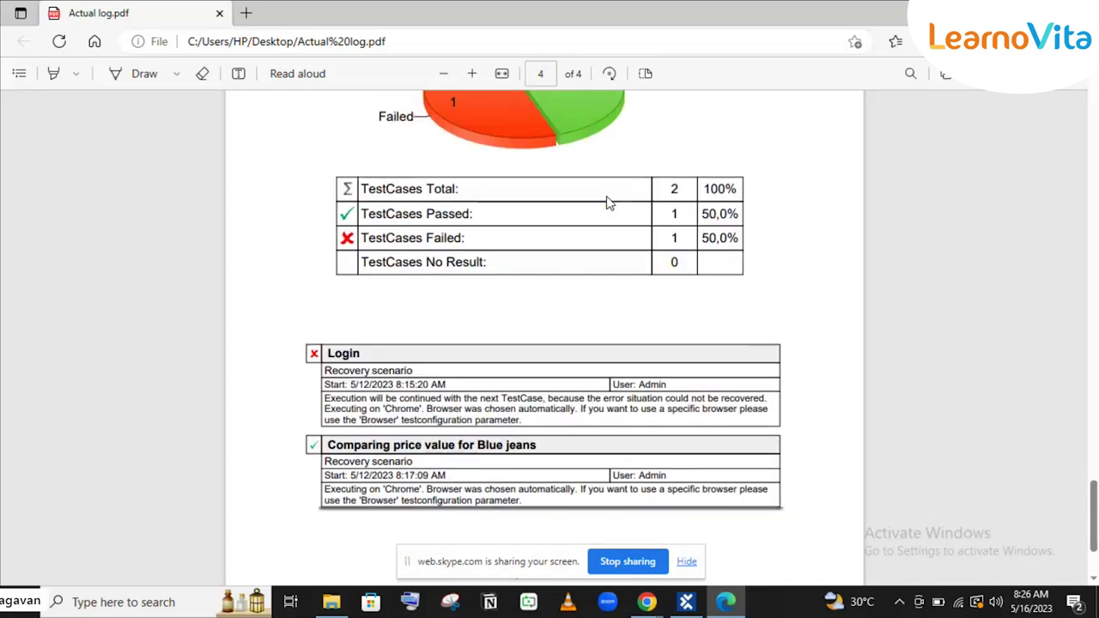
scroll(554, 203, "up", 1)
scroll(553, 202, "down", 1)
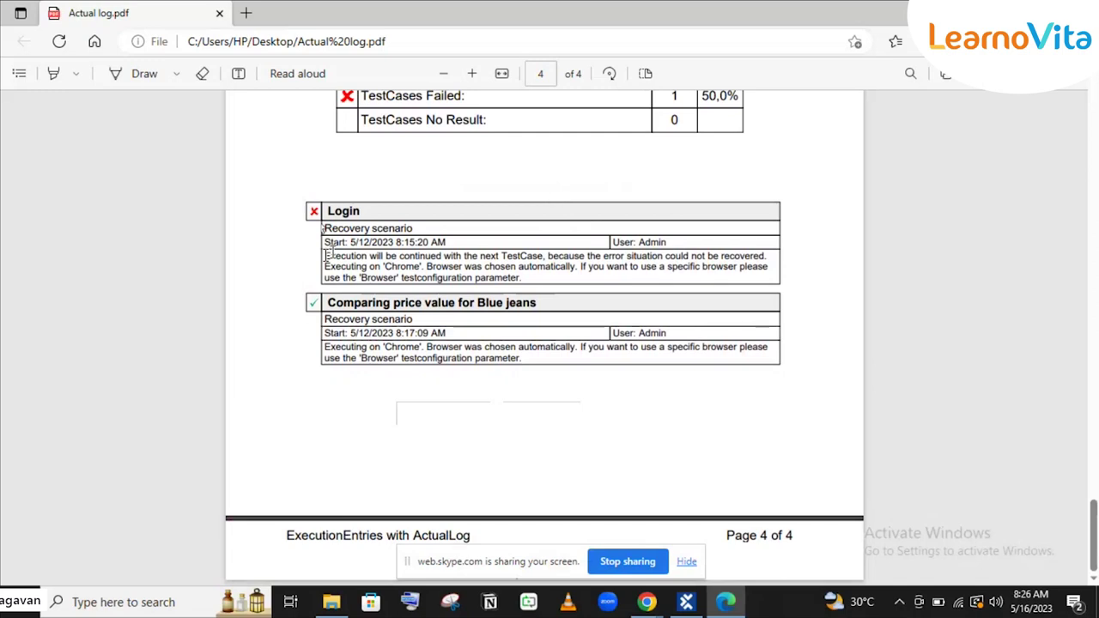
- Select the log message text of the Login entry to read the failure explanation, and clear the selection
double_click(342, 256)
left_click(531, 284, "shift")
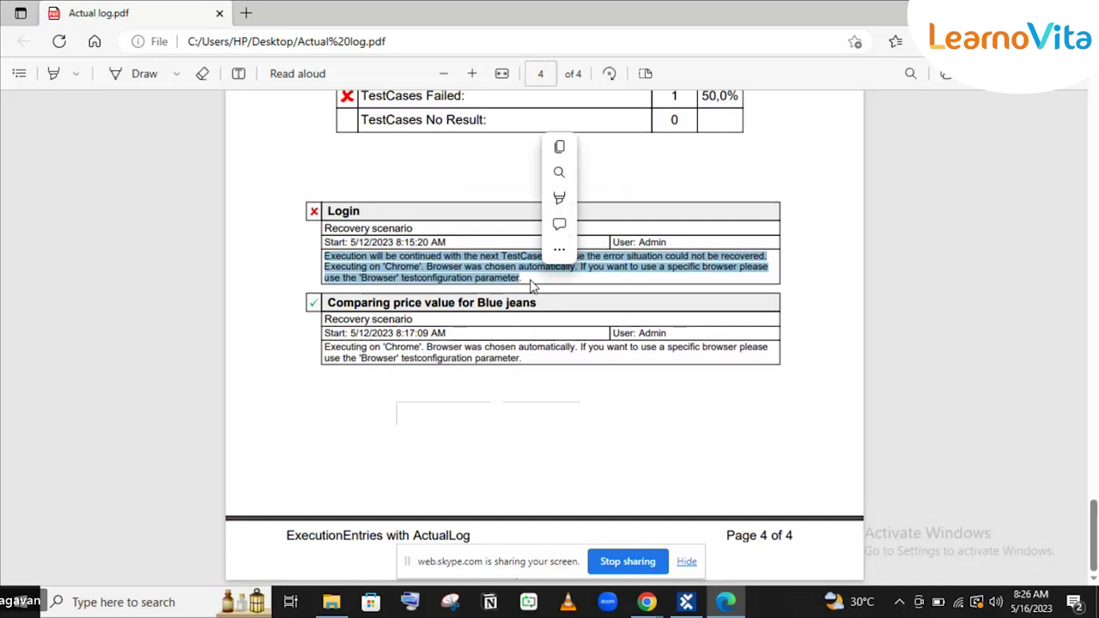
left_click(530, 285)
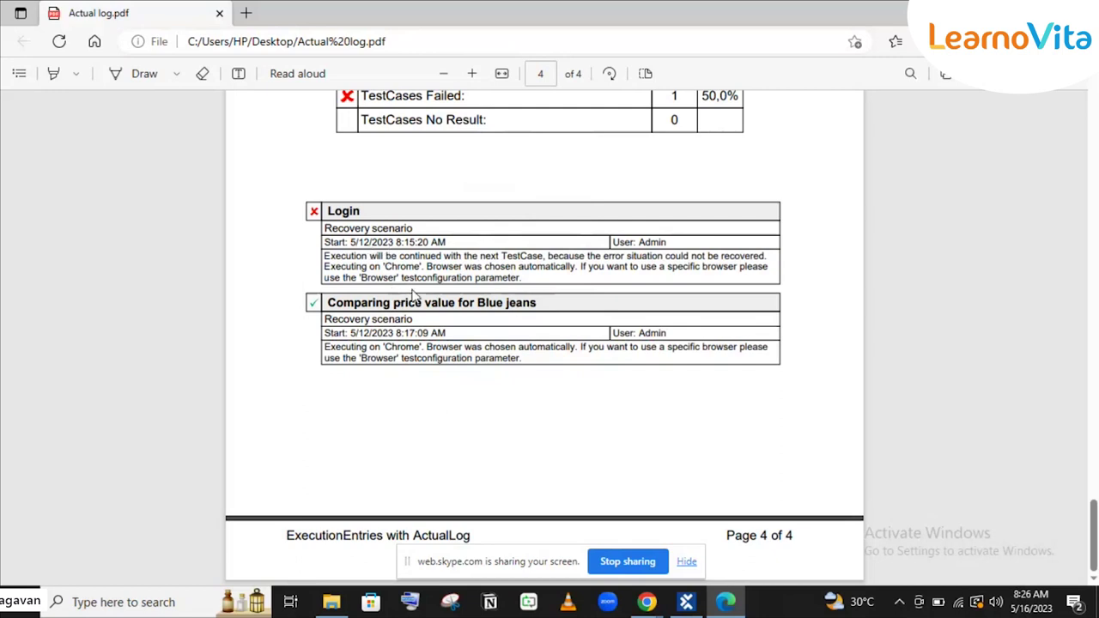
- Go back through the execution details chart to review the Execution Summary table on page 3
scroll(413, 295, "up", 1)
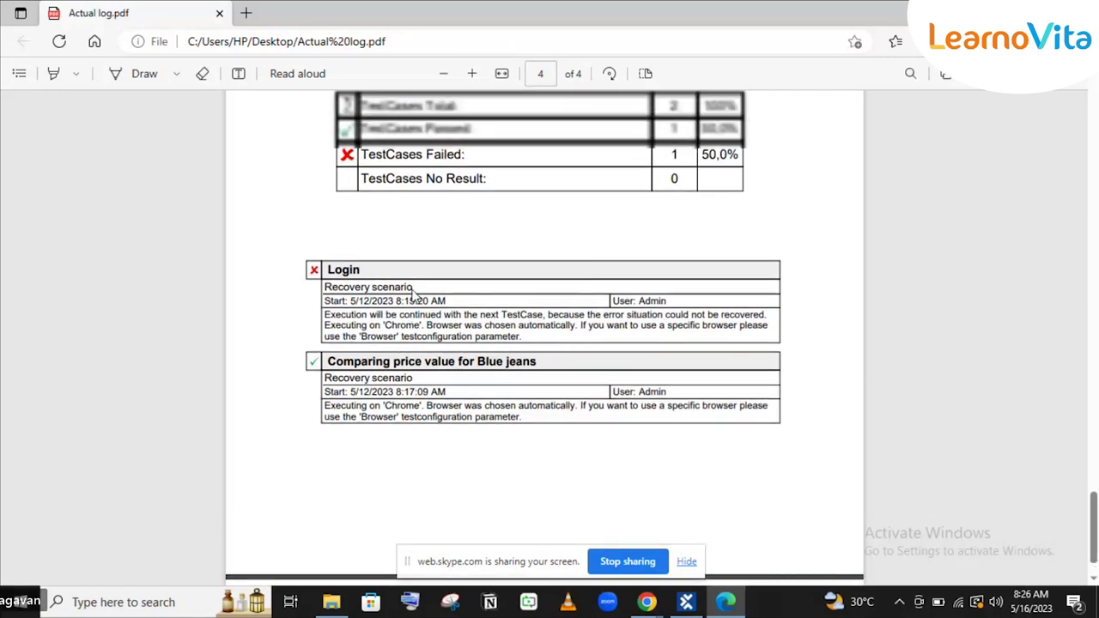
scroll(413, 295, "up", 4)
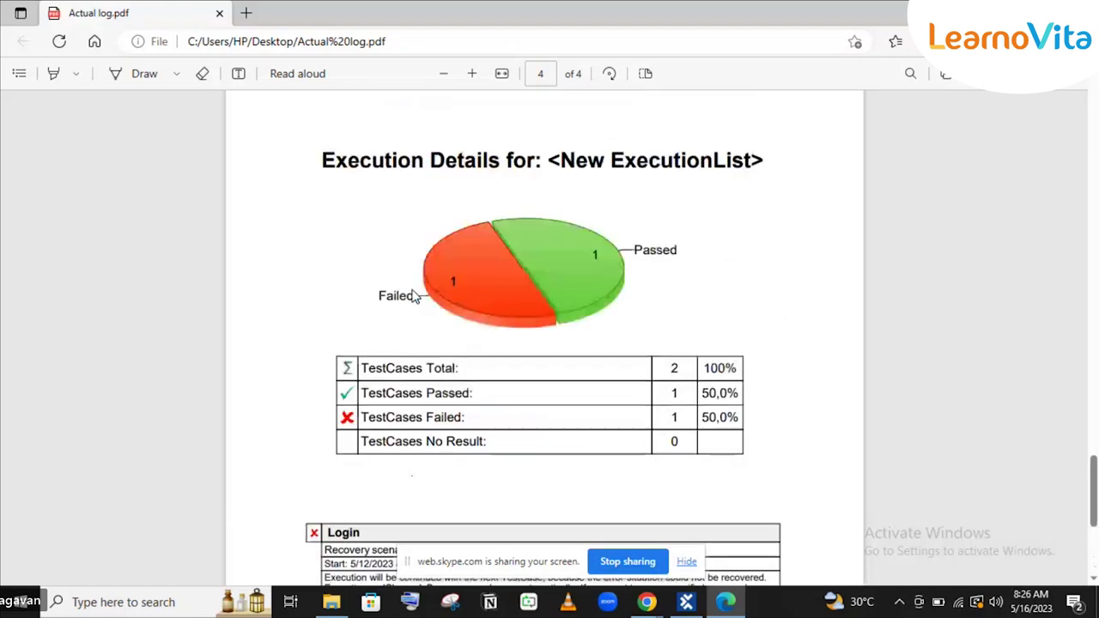
scroll(413, 295, "up", 13)
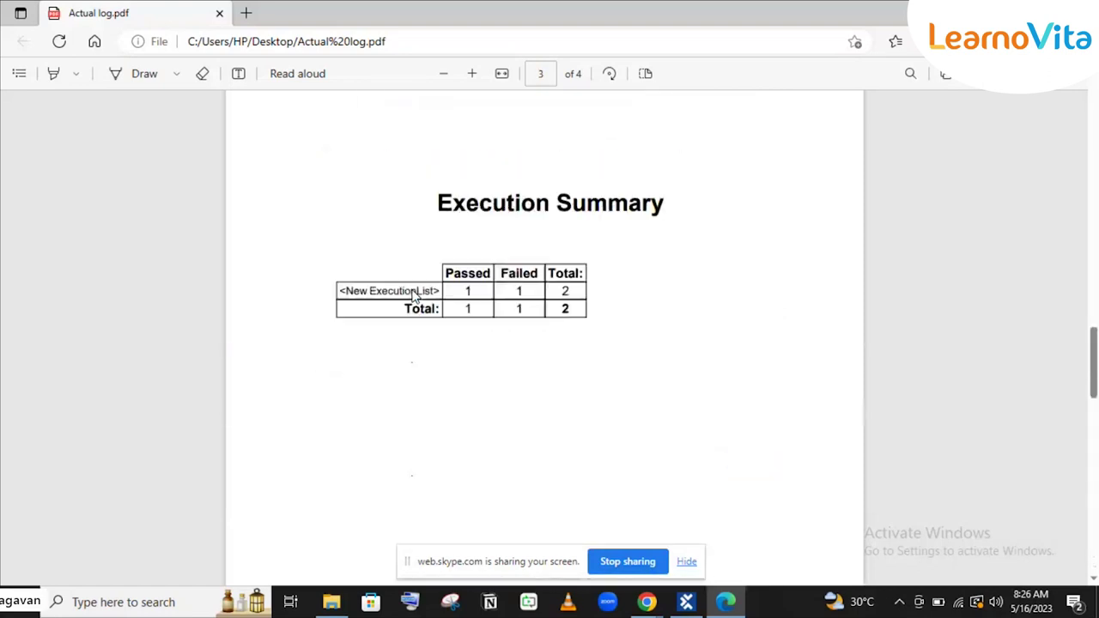